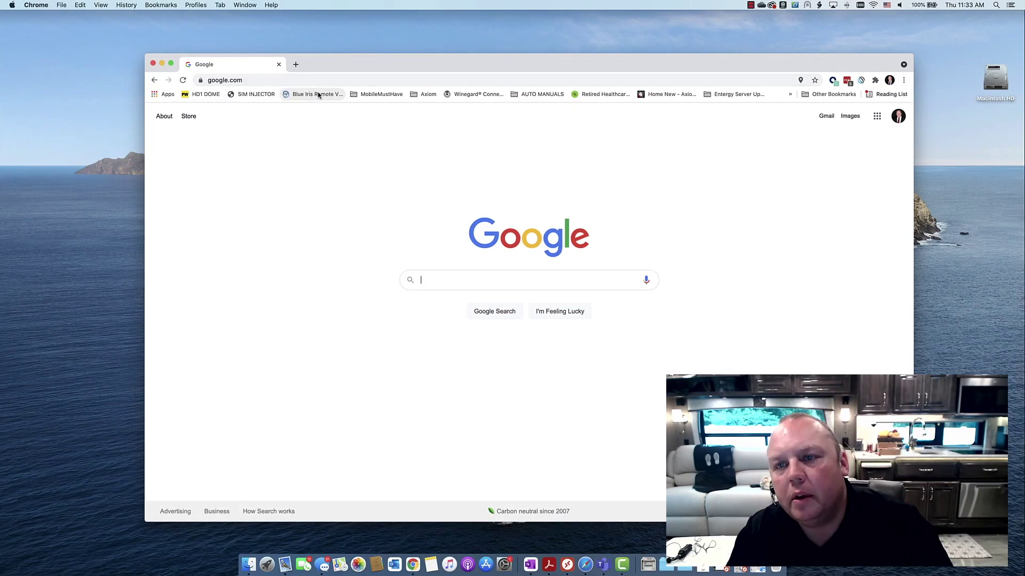
# Switch the Mac's Wi-Fi from Enterprise to Smith Family 2ghz and confirm the checkmark.
pyautogui.click(873, 6)
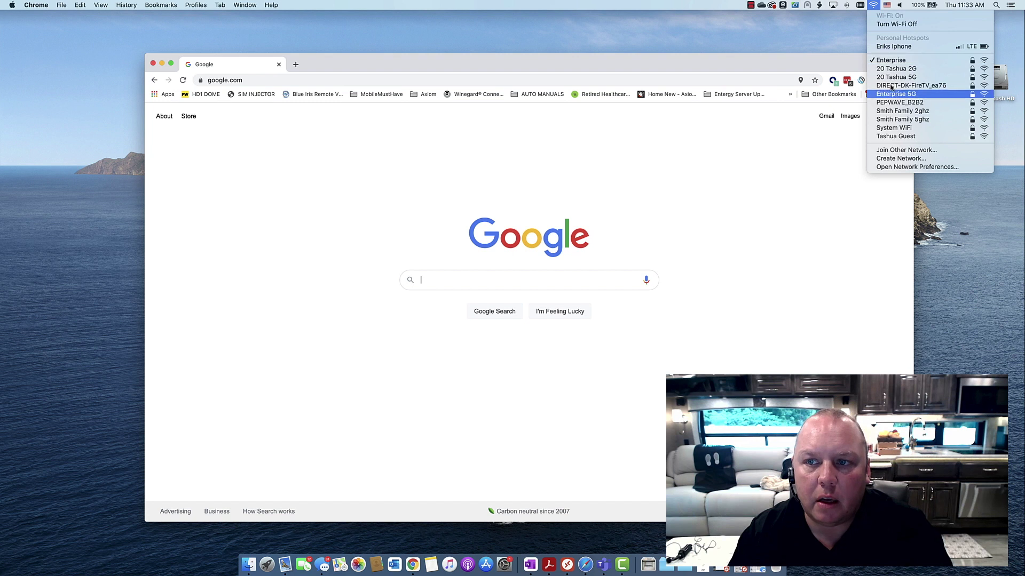
pyautogui.click(907, 112)
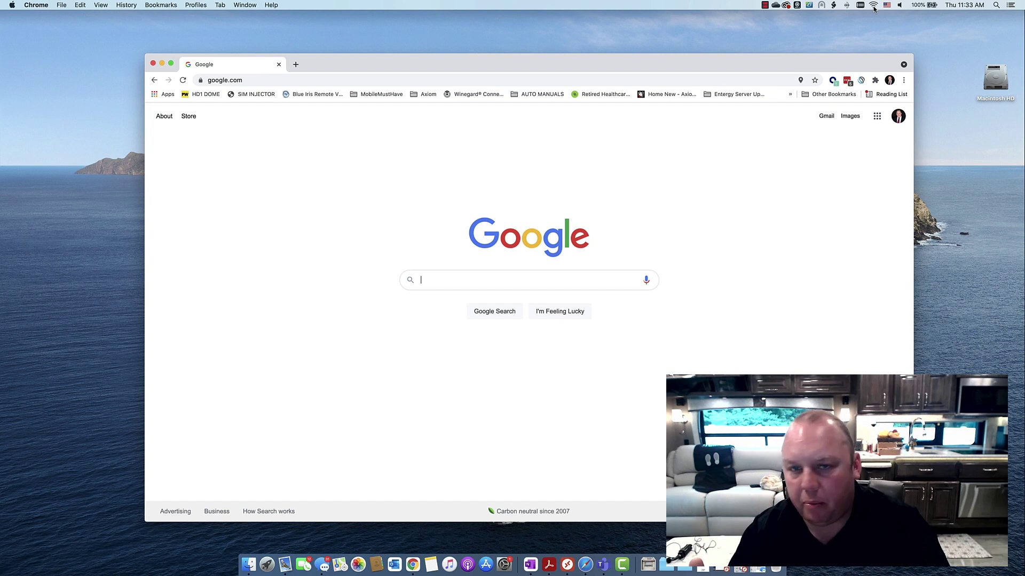
pyautogui.click(873, 5)
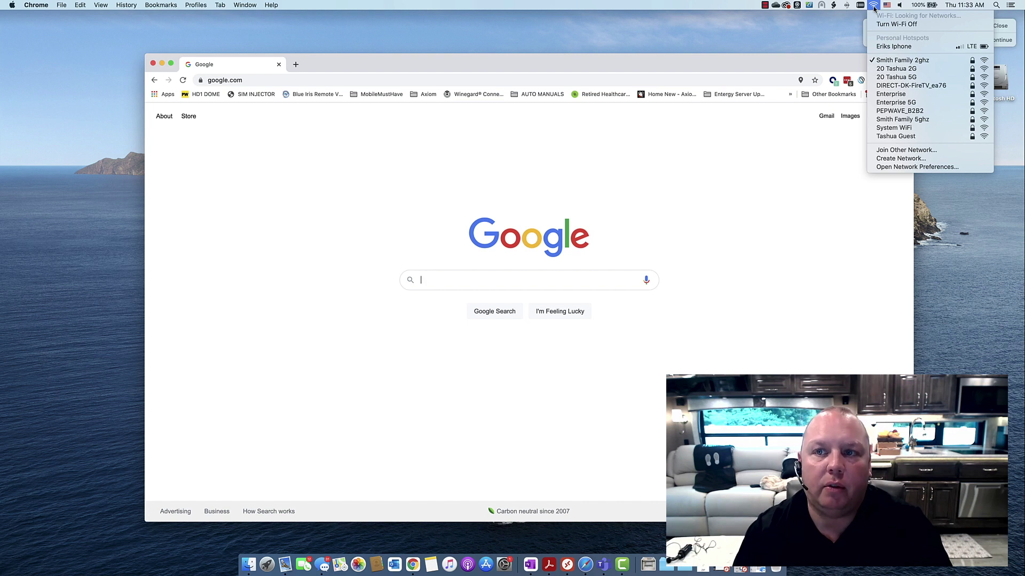
pyautogui.click(874, 7)
pyautogui.click(873, 6)
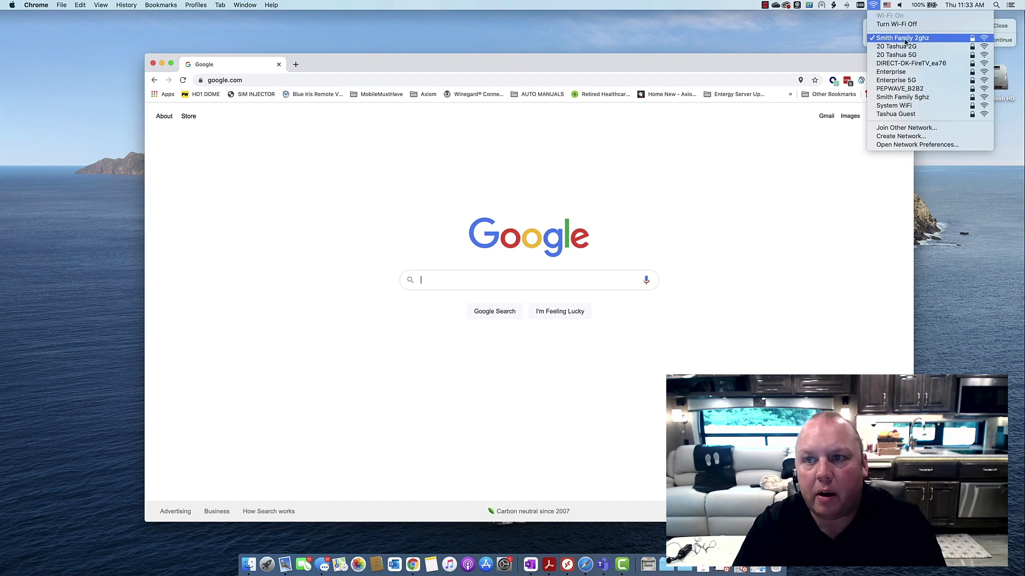
# Load the MAX BR1 Web Admin at 192.168.50.1 in Chrome.
pyautogui.click(692, 82)
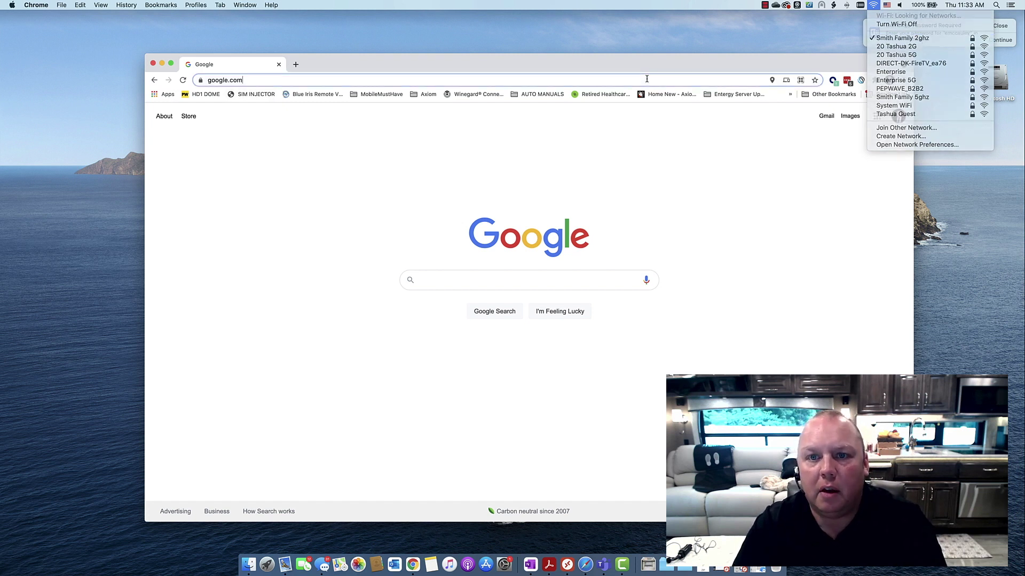
pyautogui.write('192.168.50.')
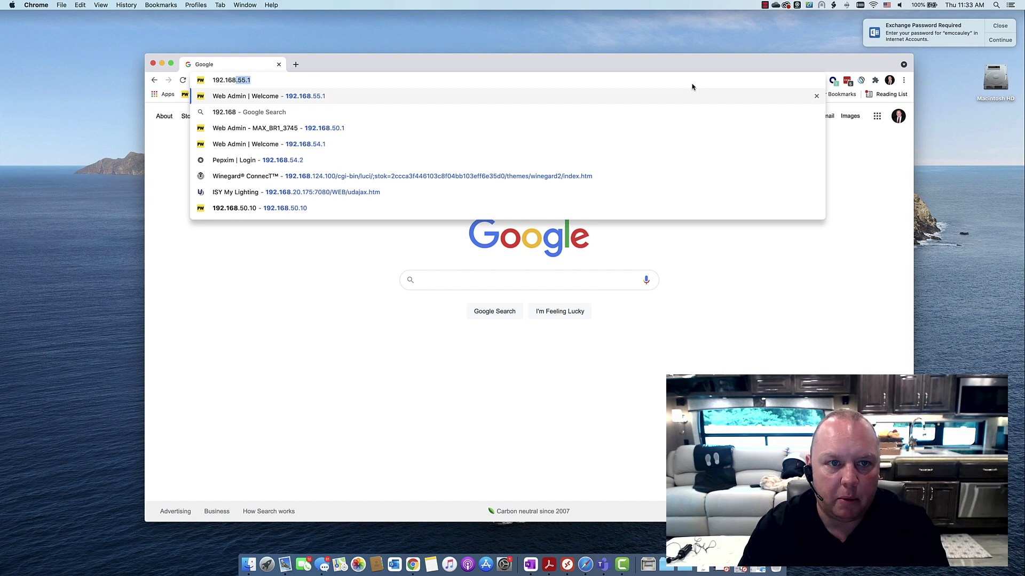
pyautogui.write('1')
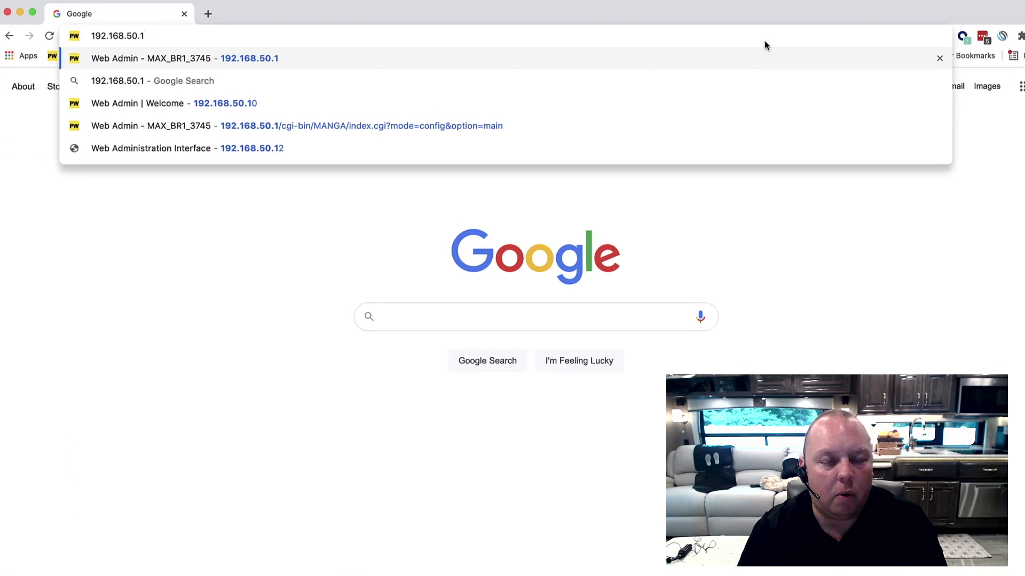
pyautogui.press('Return')
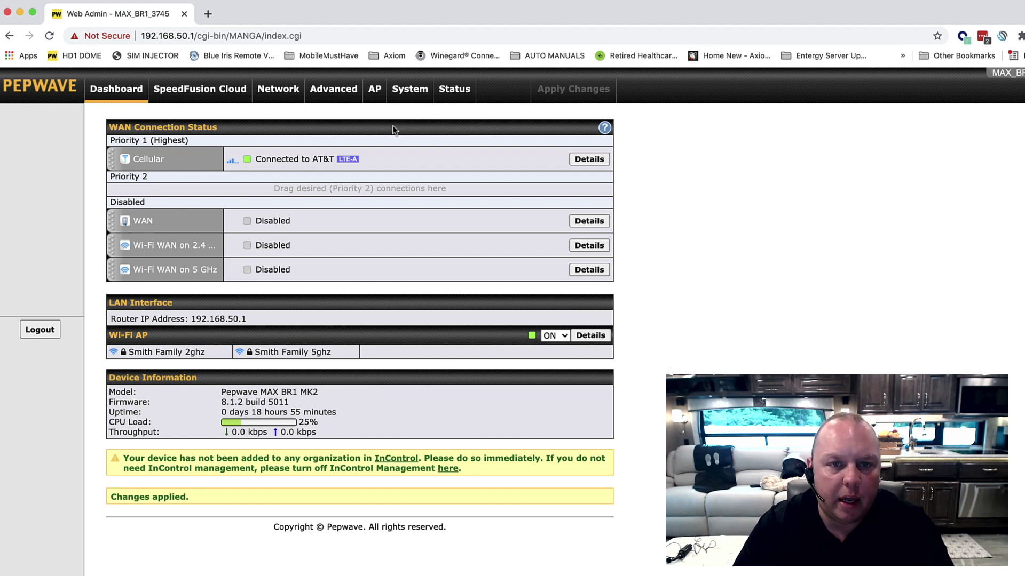
# Show the router's connected clients under Status > Client List.
pyautogui.click(376, 93)
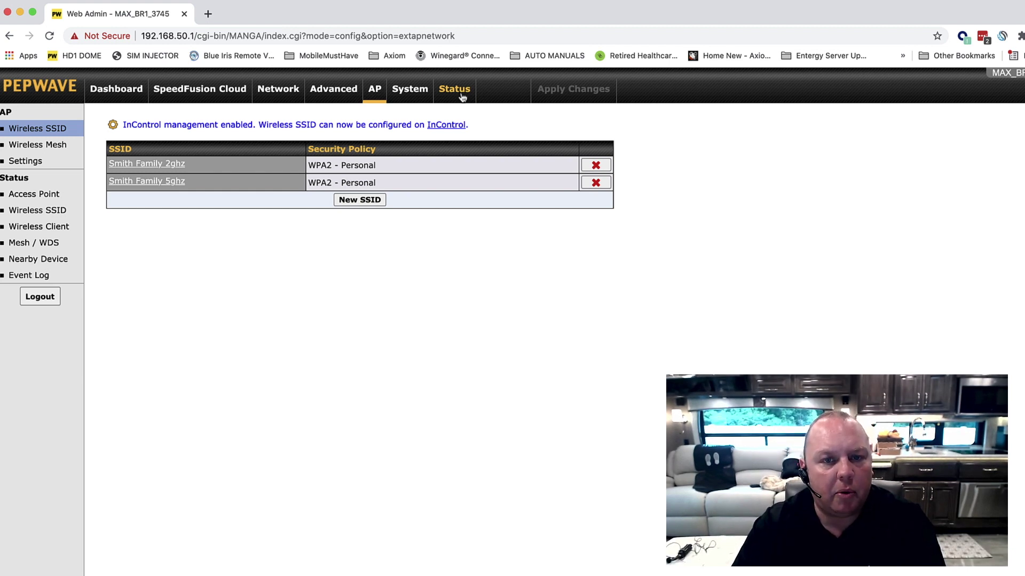
pyautogui.click(462, 97)
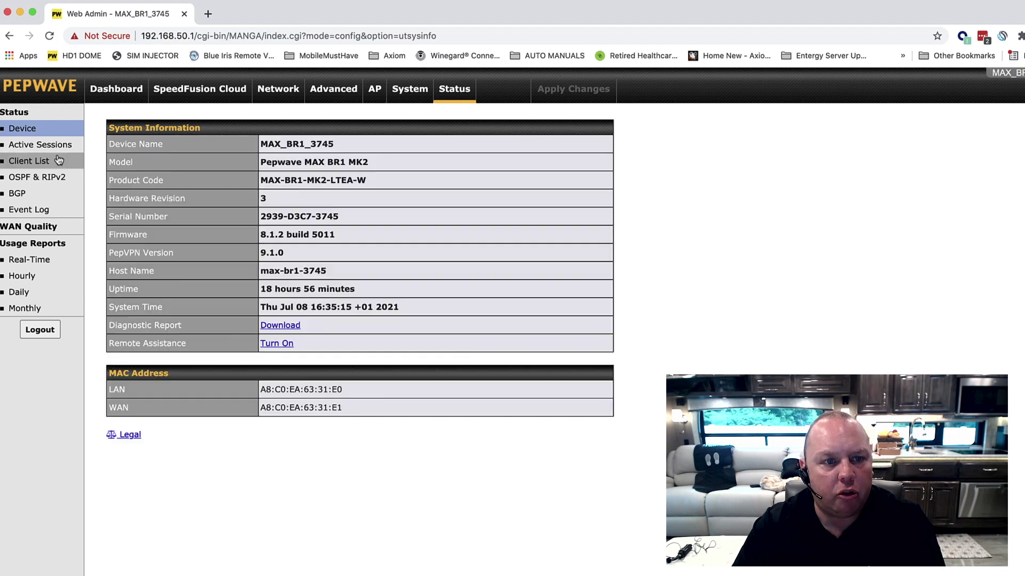
pyautogui.click(56, 160)
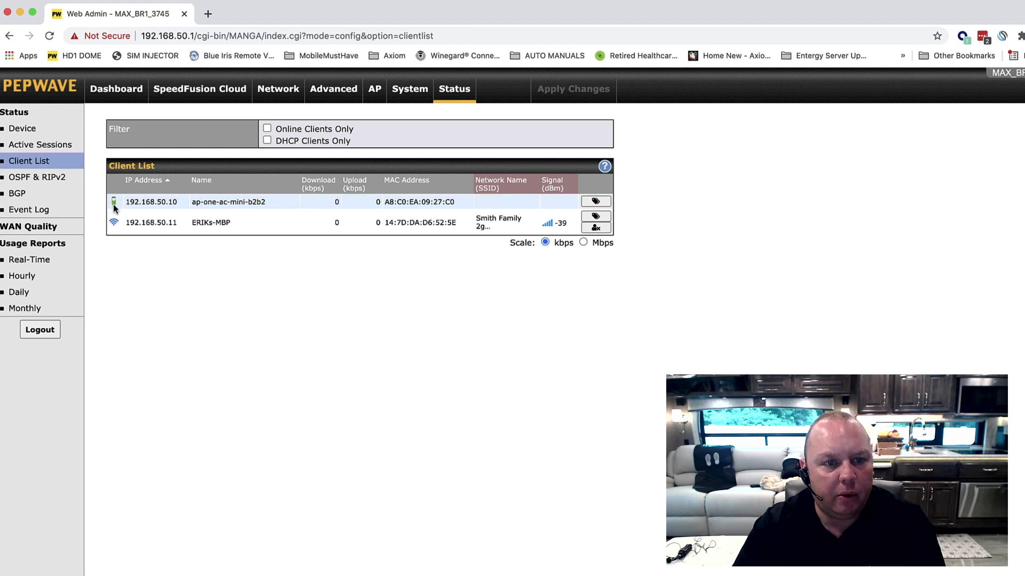
# Select the access point's IP address 192.168.50.10 in the client list.
pyautogui.moveTo(113, 205)
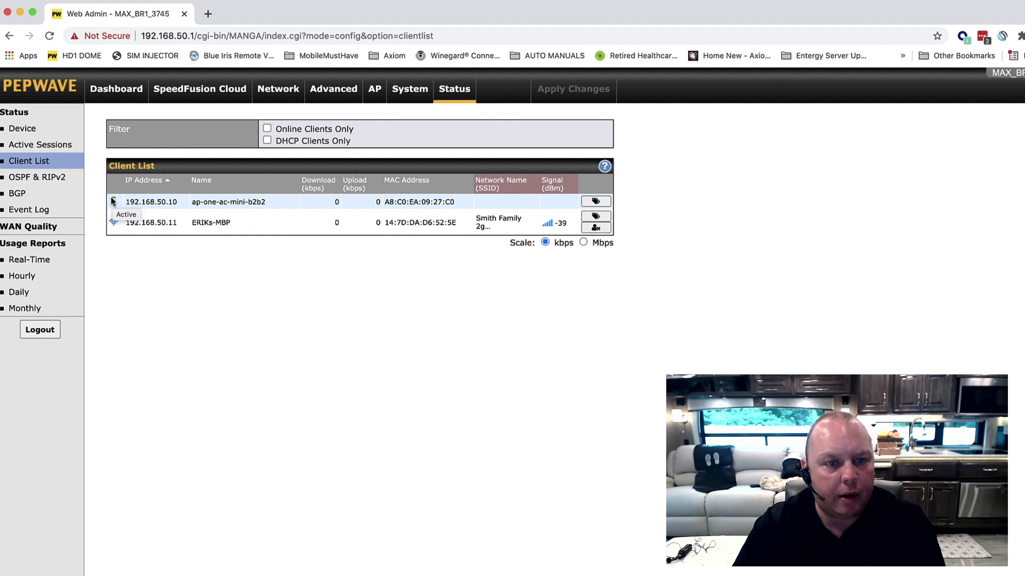
pyautogui.moveTo(113, 229)
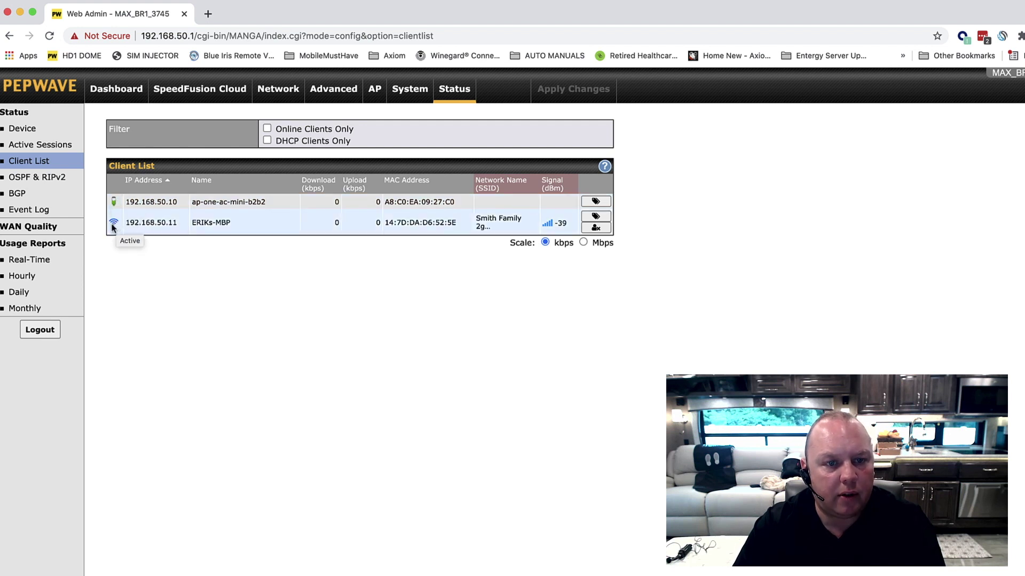
pyautogui.click(216, 223)
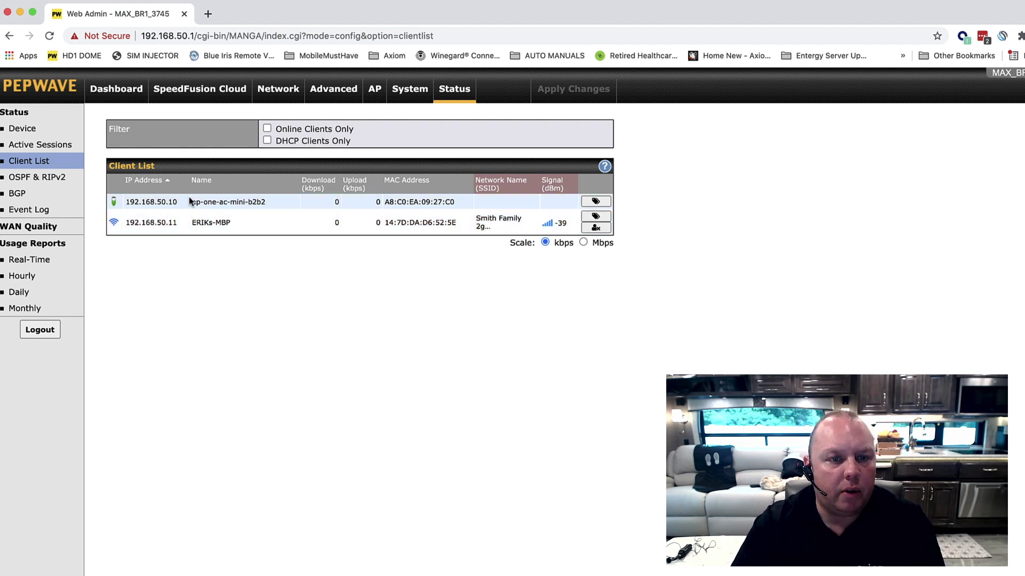
pyautogui.moveTo(179, 204)
pyautogui.moveTo(178, 203); pyautogui.dragTo(121, 203)
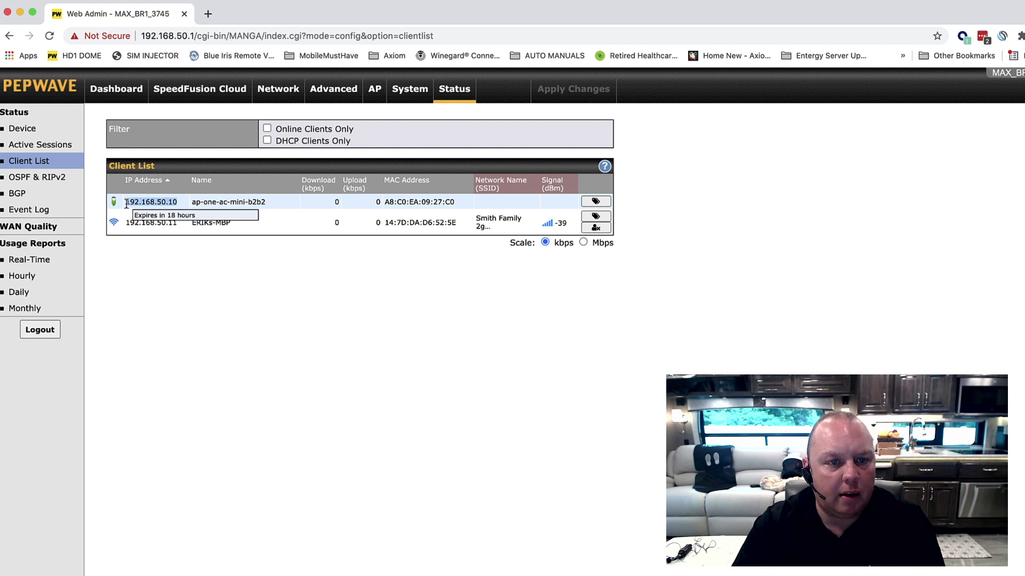
pyautogui.moveTo(153, 204)
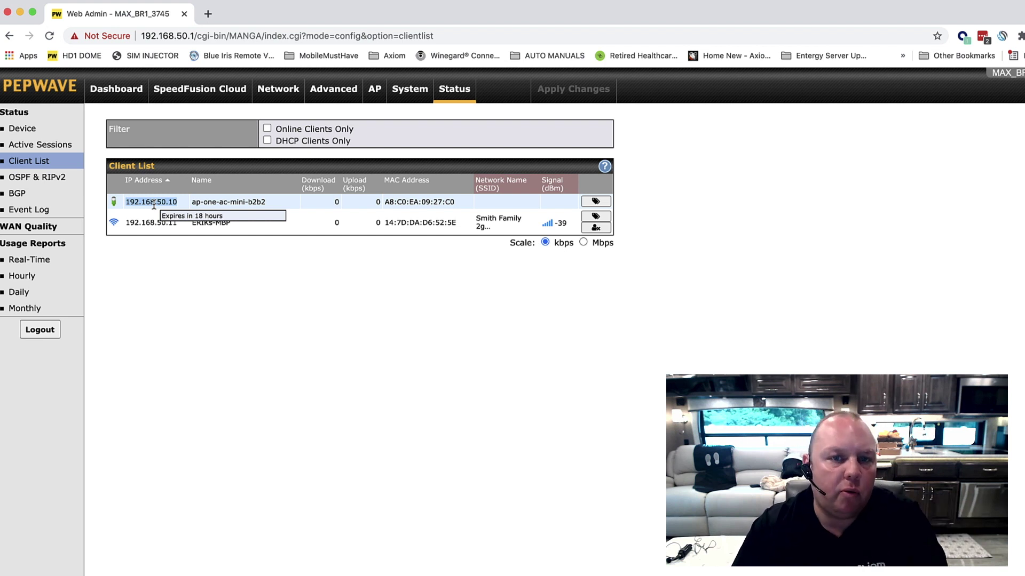
pyautogui.click(154, 204)
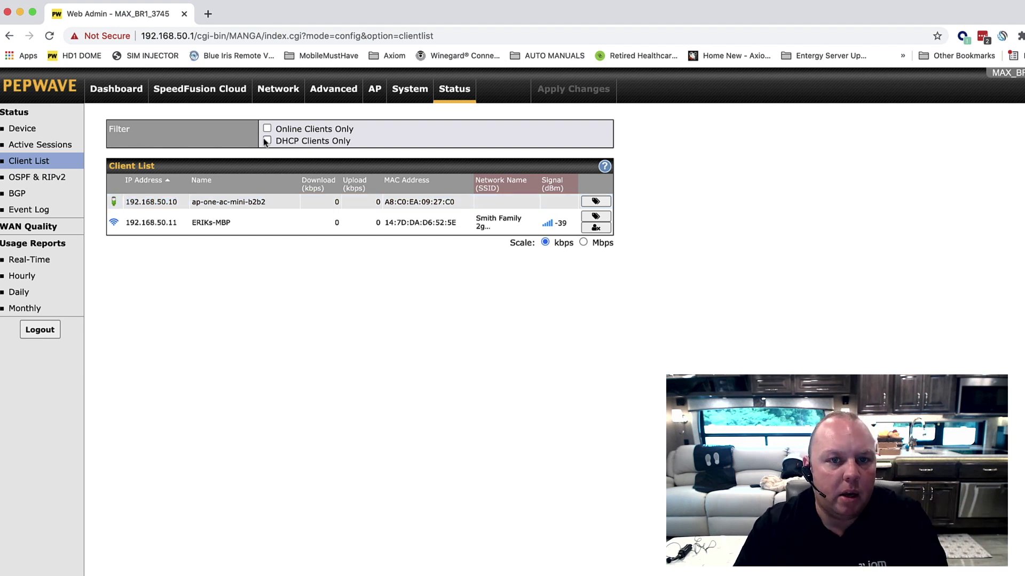
# Show the router's SSID list and create a new blank note in Notes.
pyautogui.click(375, 90)
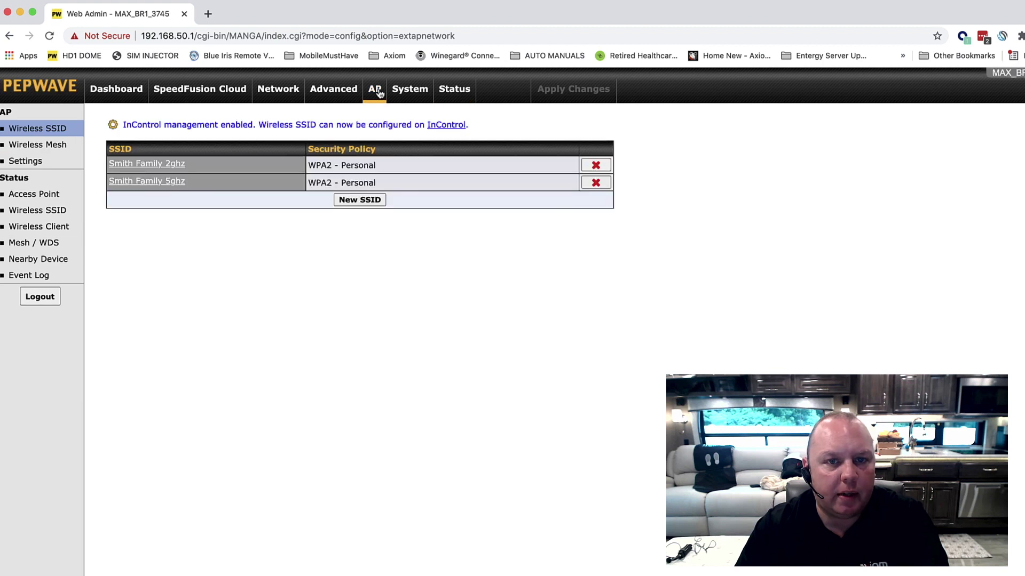
pyautogui.press('super+space')
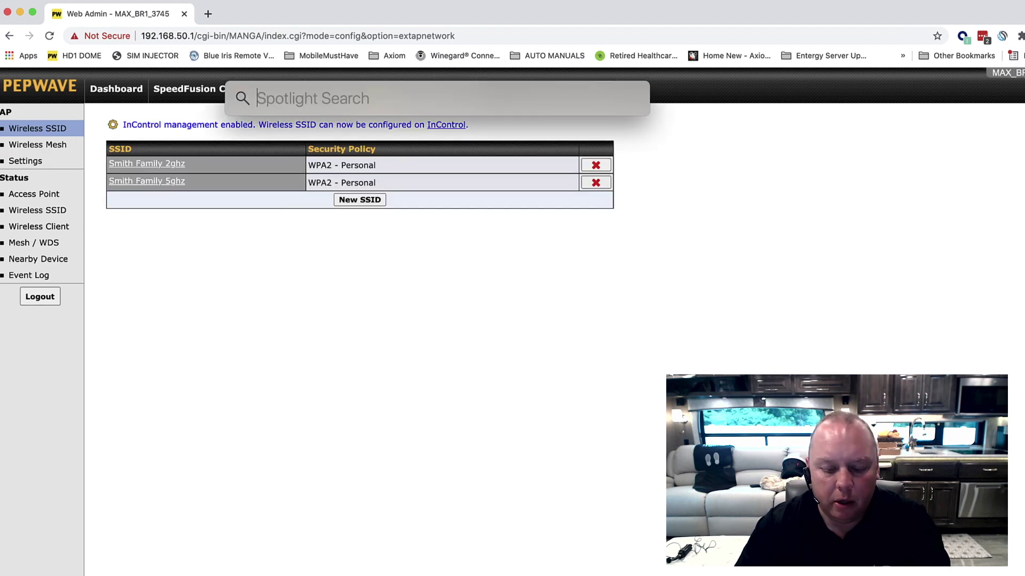
pyautogui.write('notes')
pyautogui.press('Return')
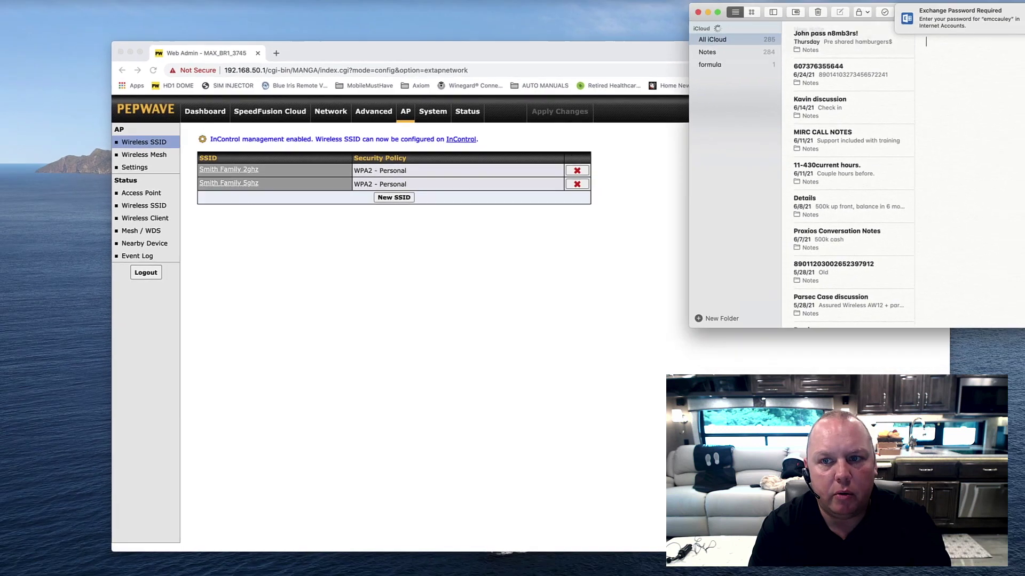
pyautogui.press('super+n')
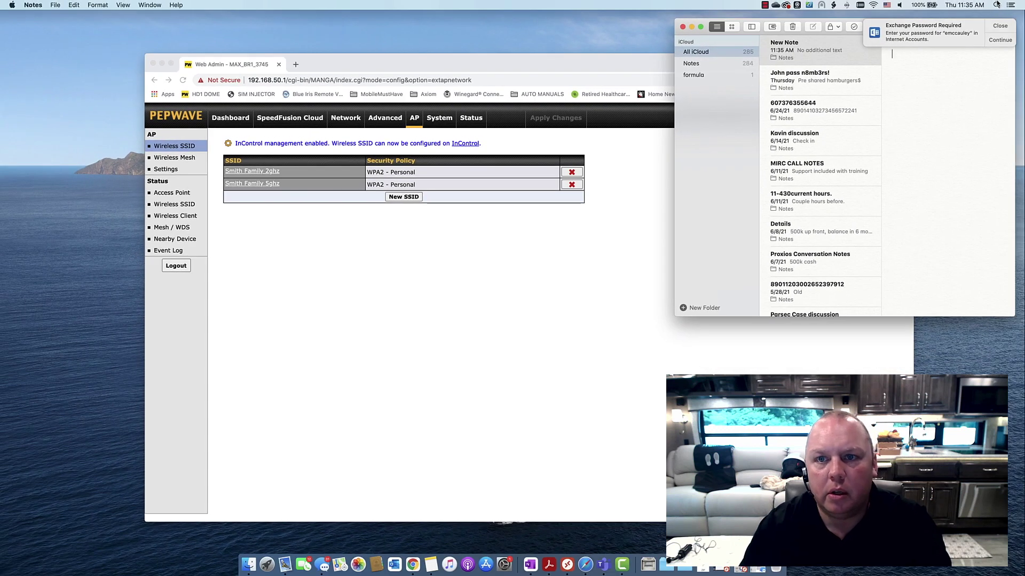
# Move the note to the lower right and open the Smith Family 2ghz SSID settings.
pyautogui.moveTo(701, 32); pyautogui.dragTo(657, 243)
pyautogui.click(842, 271)
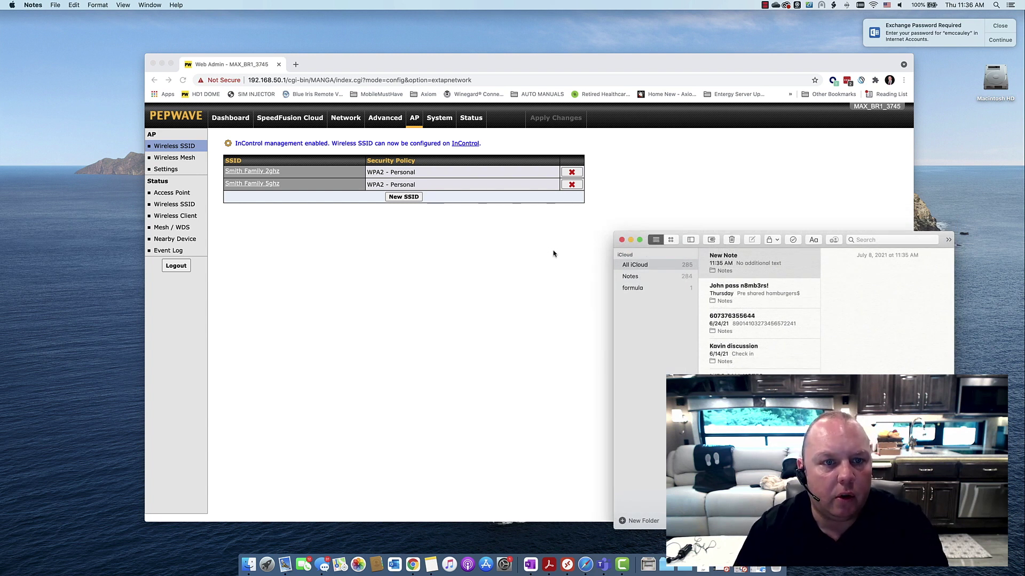
pyautogui.click(283, 176)
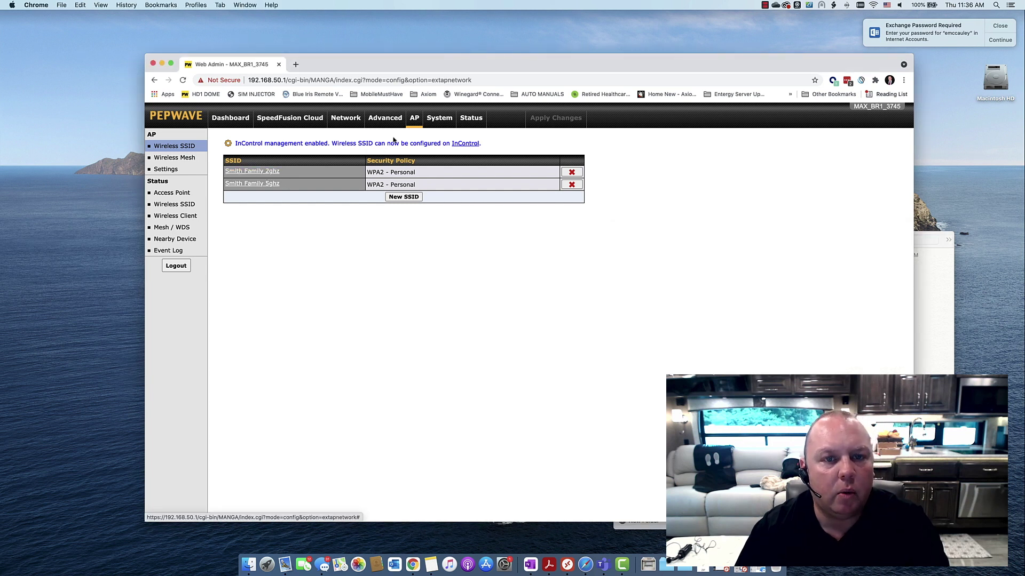
pyautogui.click(269, 171)
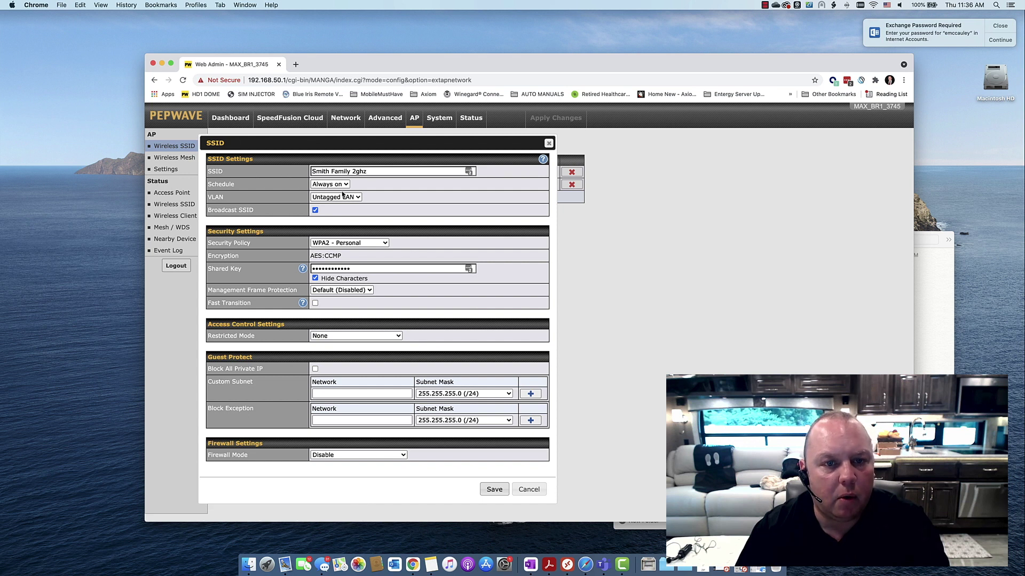
# Start a 'WIFI SETTING' note holding the SSID Smith Family 2ghz and a Password line.
pyautogui.moveTo(368, 171); pyautogui.dragTo(305, 172)
pyautogui.press('super+c')
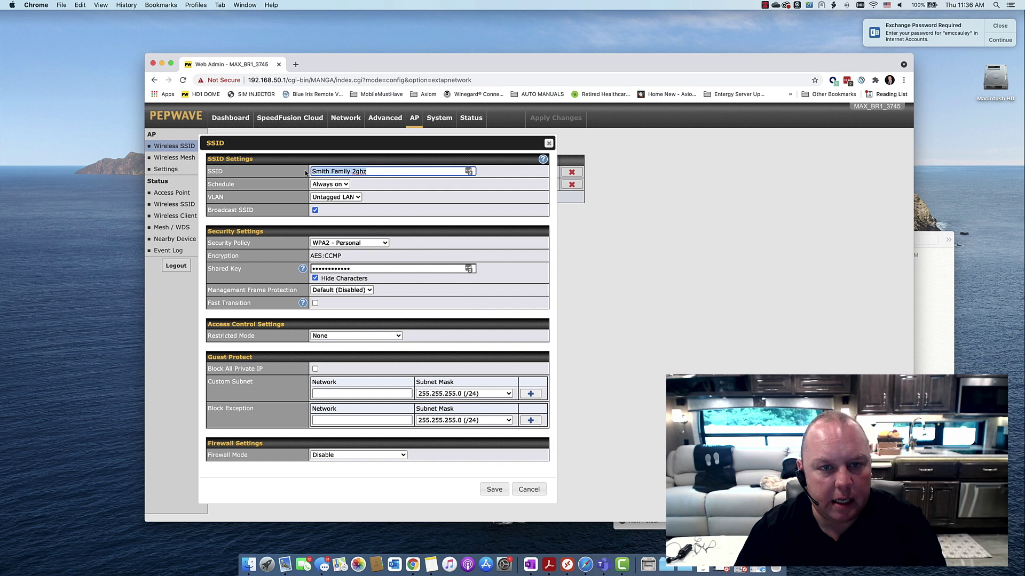
pyautogui.click(915, 317)
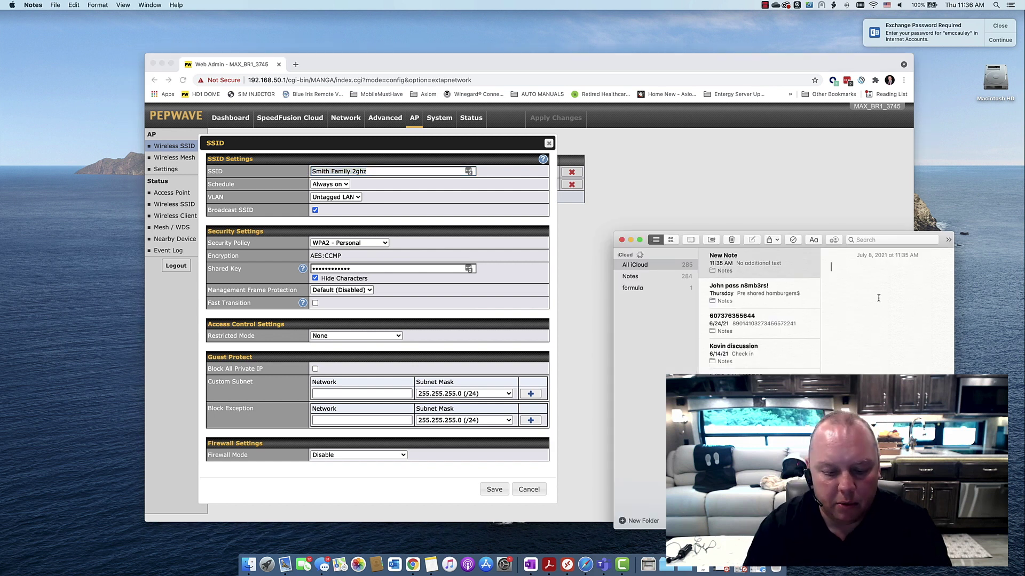
pyautogui.write('2')
pyautogui.press('BackSpace')
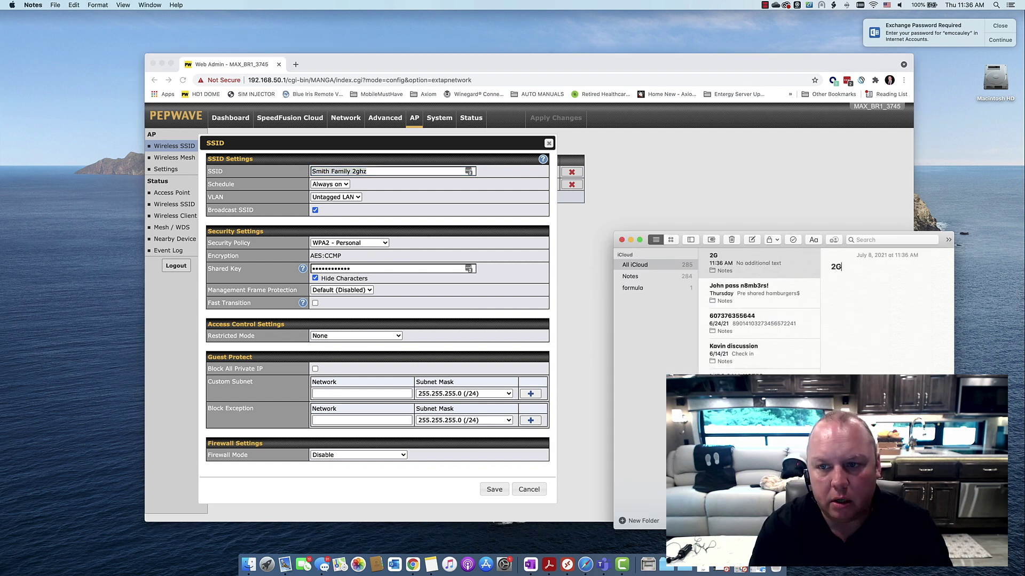
pyautogui.write('WIFI SETTING')
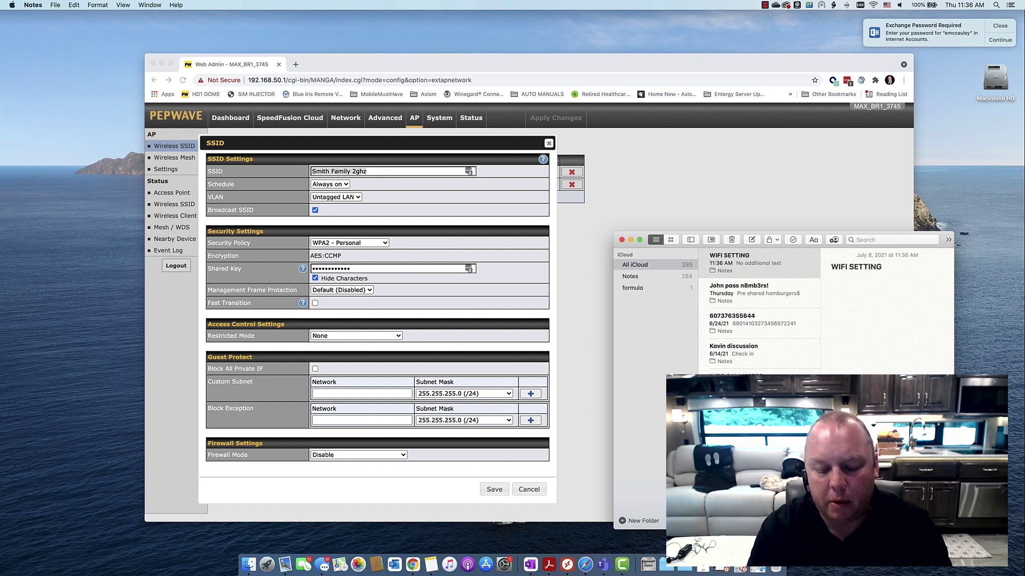
pyautogui.press('Return')
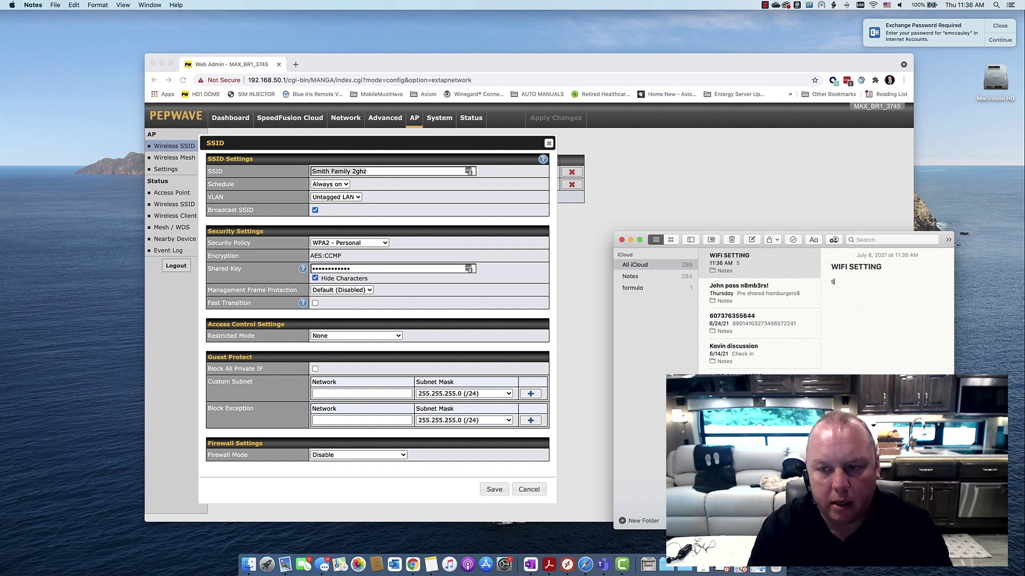
pyautogui.write('SSID')
pyautogui.press('super+v')
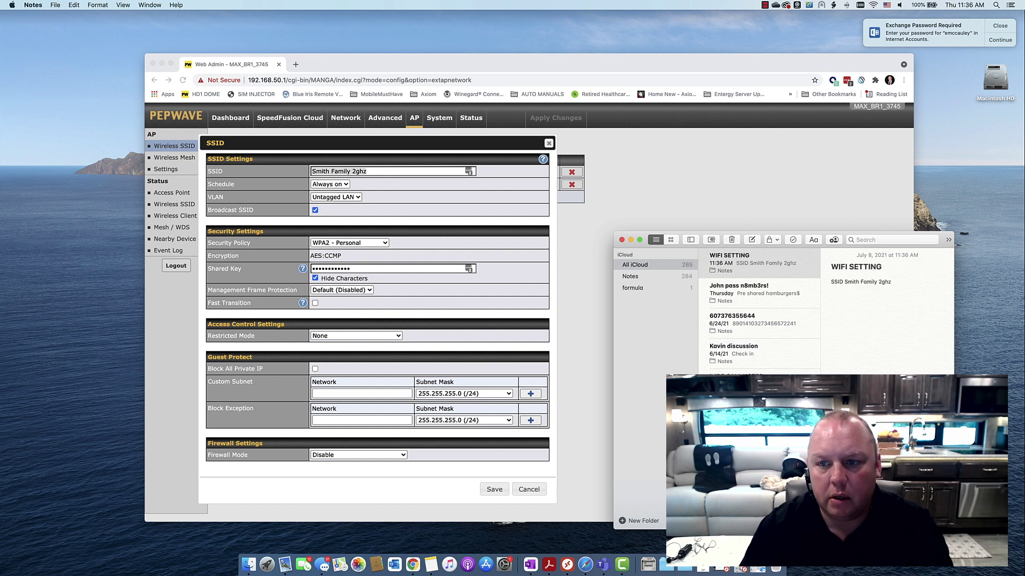
pyautogui.press('Return')
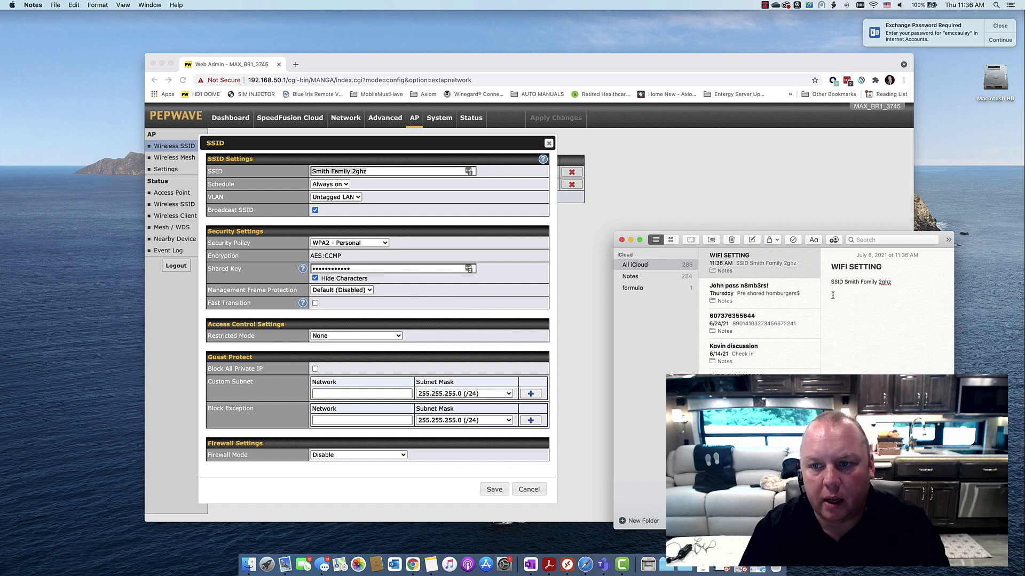
pyautogui.write('Password')
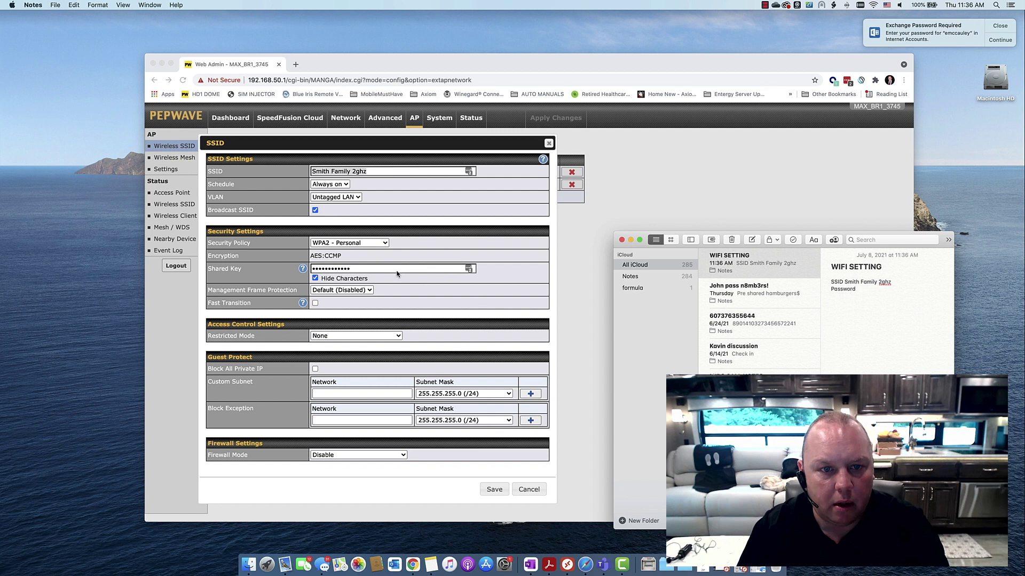
# Reveal the 2.4 GHz shared key and paste it after Password in the note.
pyautogui.click(351, 282)
pyautogui.click(346, 279)
pyautogui.moveTo(356, 268); pyautogui.dragTo(302, 269)
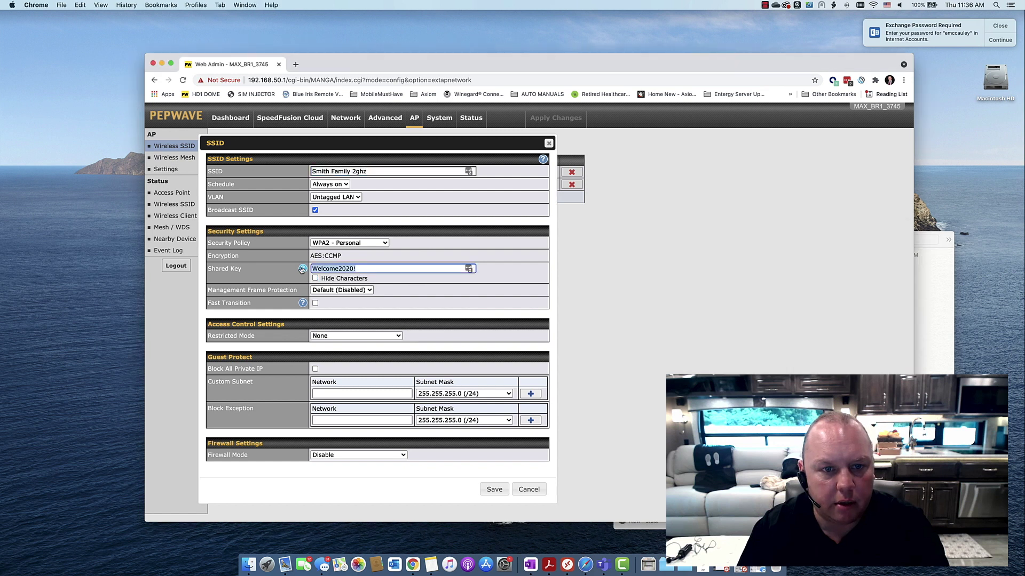
pyautogui.click(923, 325)
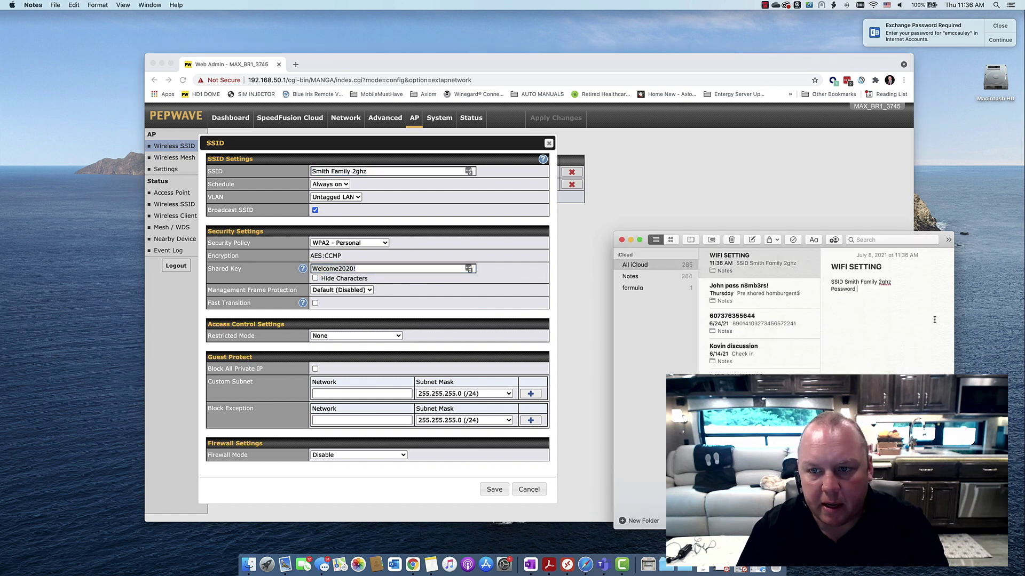
pyautogui.press('super+v')
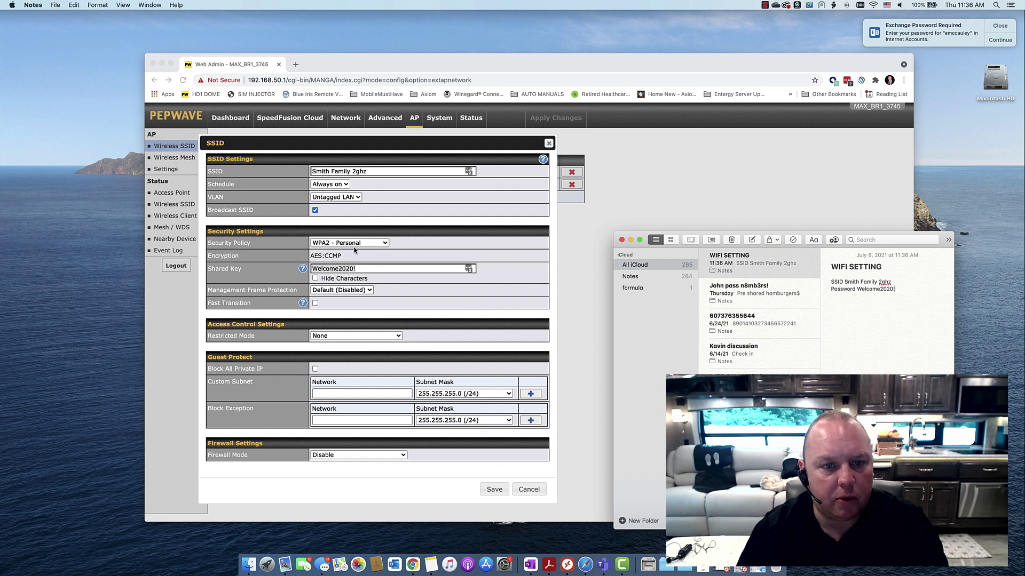
pyautogui.click(525, 485)
# Close the 2ghz dialog and paste the Smith Family 5ghz SSID name into the note.
pyautogui.click(529, 491)
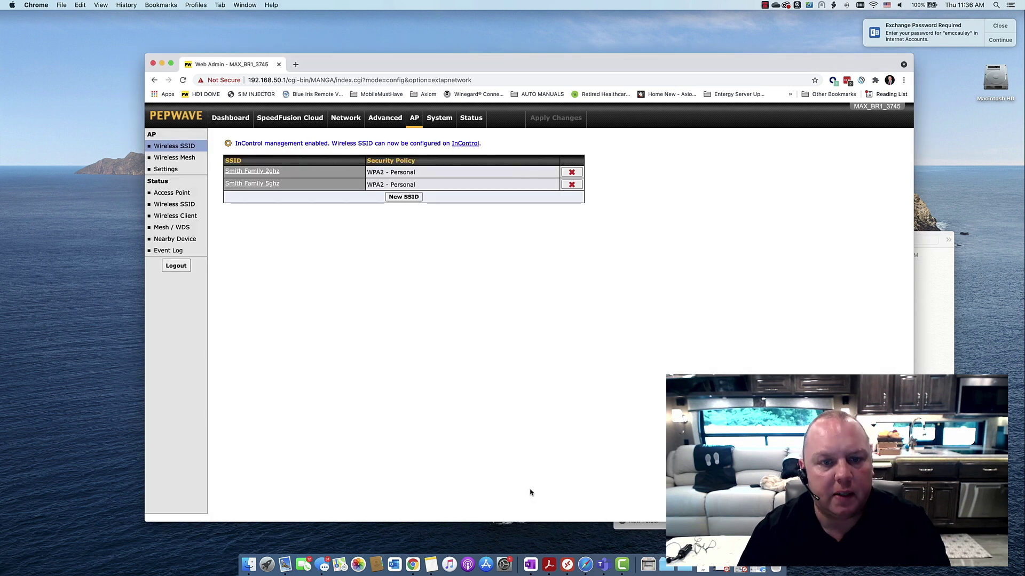
pyautogui.click(260, 185)
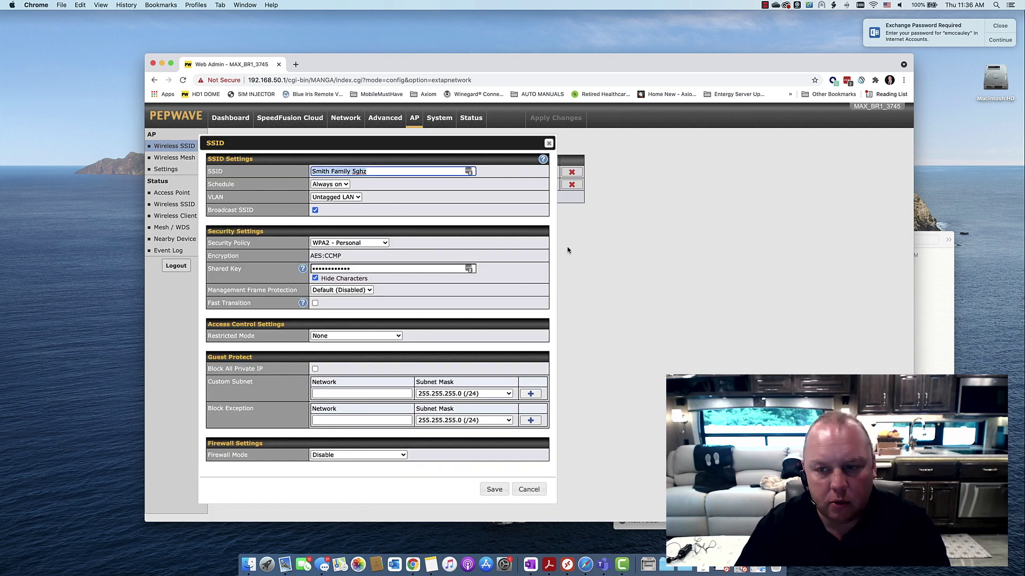
pyautogui.press('super+c')
pyautogui.press('super+Tab')
pyautogui.press('super+v')
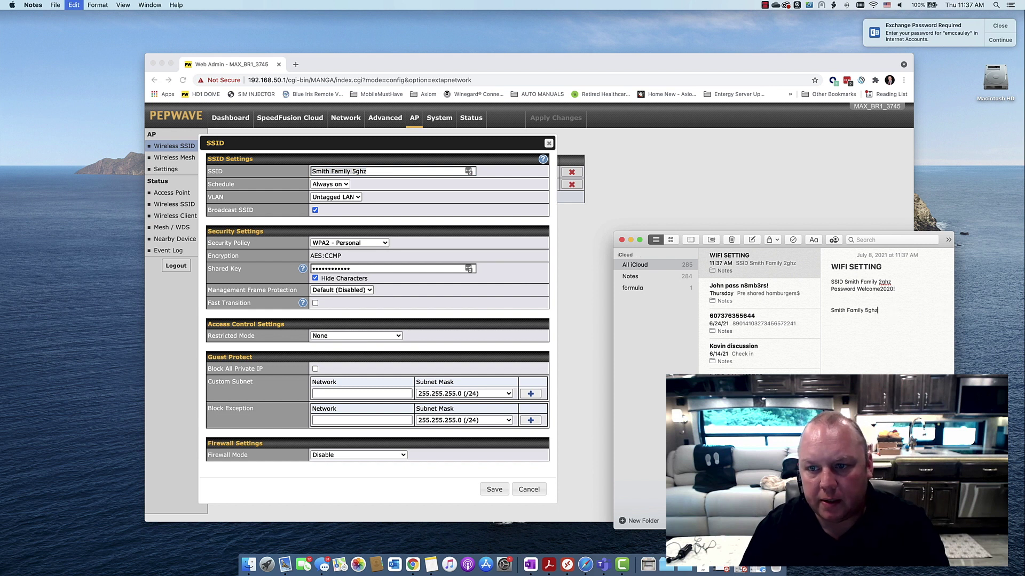
pyautogui.press('super+Tab')
# Copy the revealed 5 GHz shared key into the note, then cancel the SSID dialog.
pyautogui.click(338, 278)
pyautogui.tripleClick(344, 269)
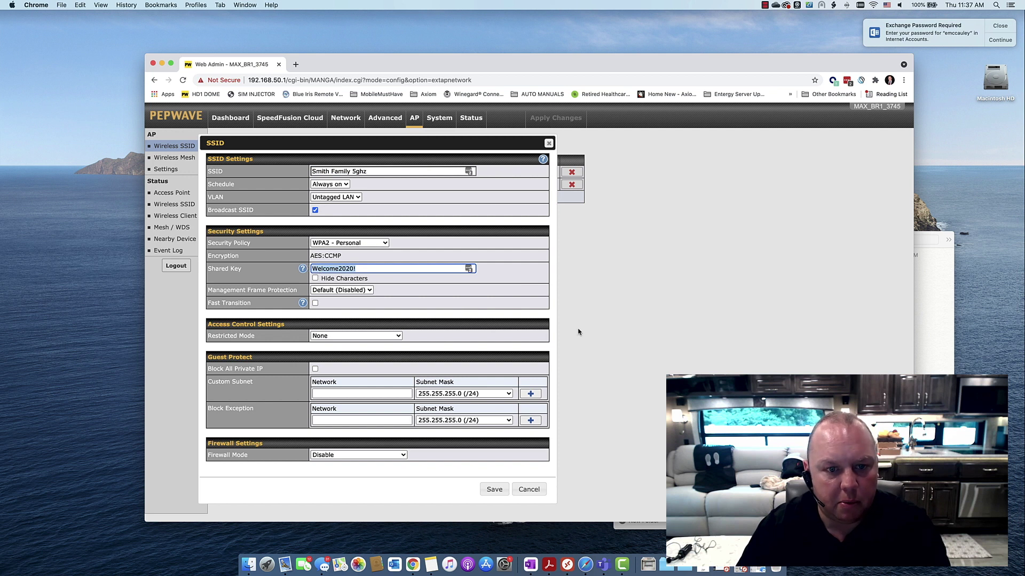
pyautogui.press('super+Tab')
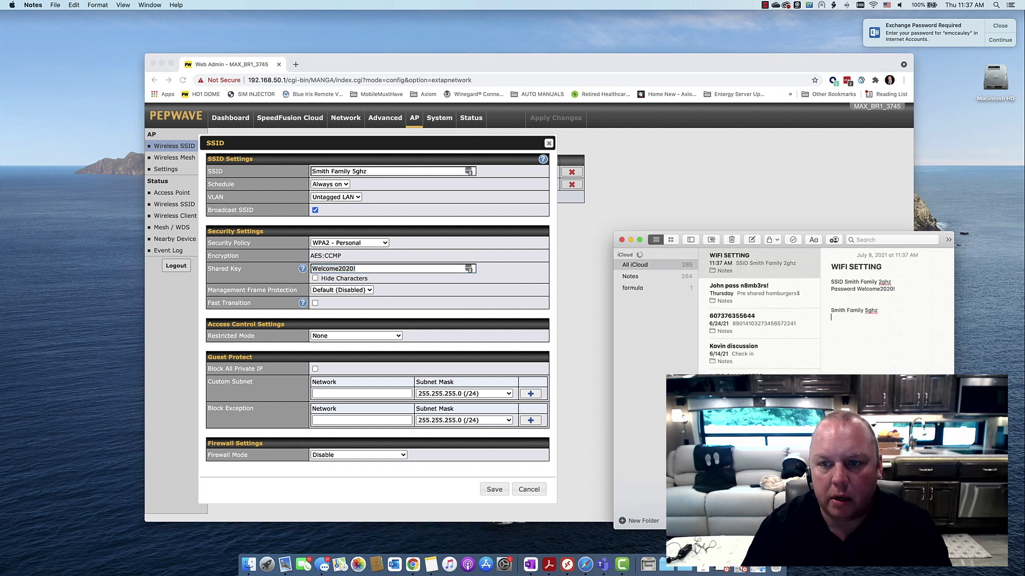
pyautogui.press('super+v')
pyautogui.press('Return')
pyautogui.press('Return')
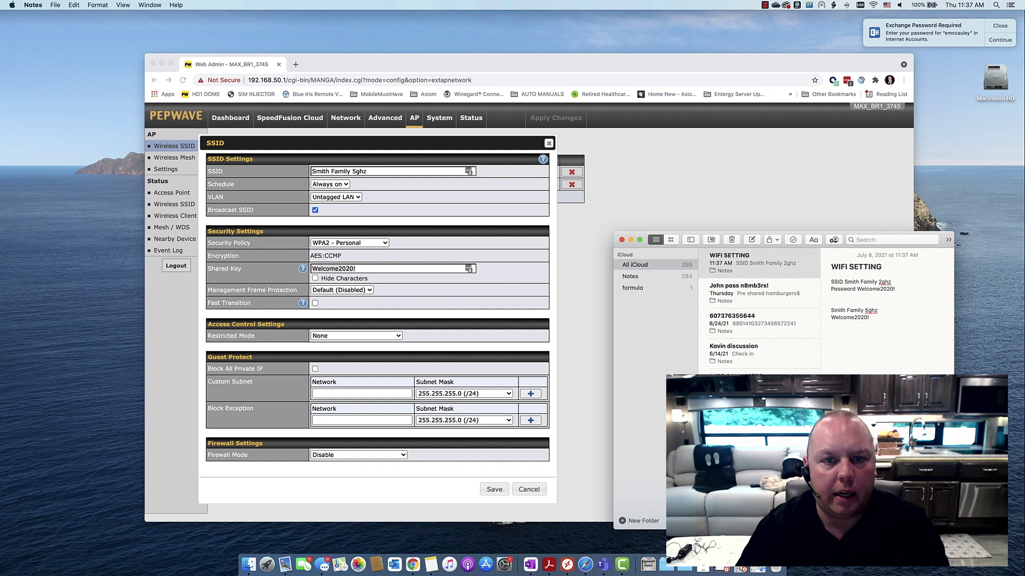
pyautogui.click(548, 144)
pyautogui.click(548, 143)
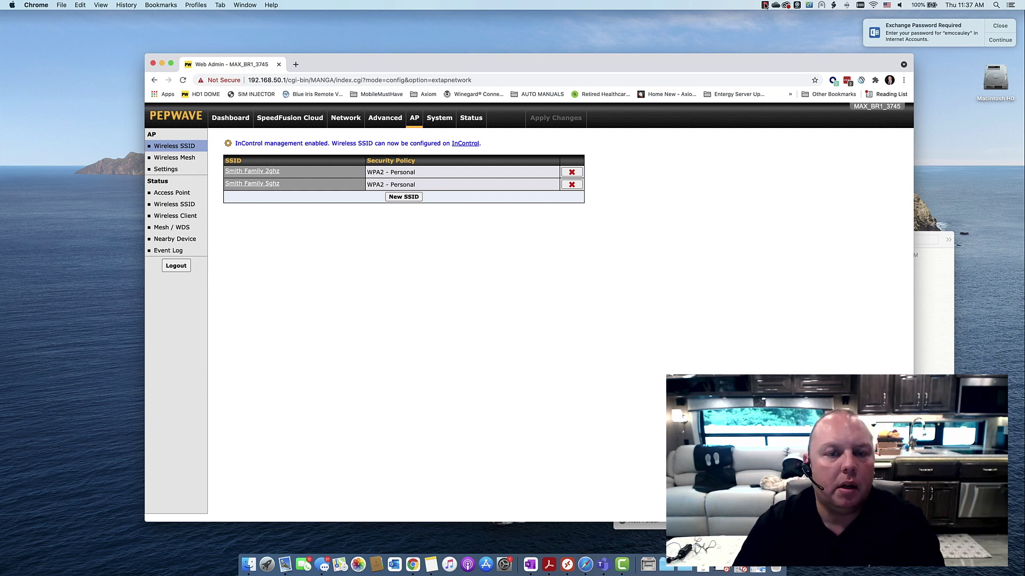
pyautogui.click(469, 119)
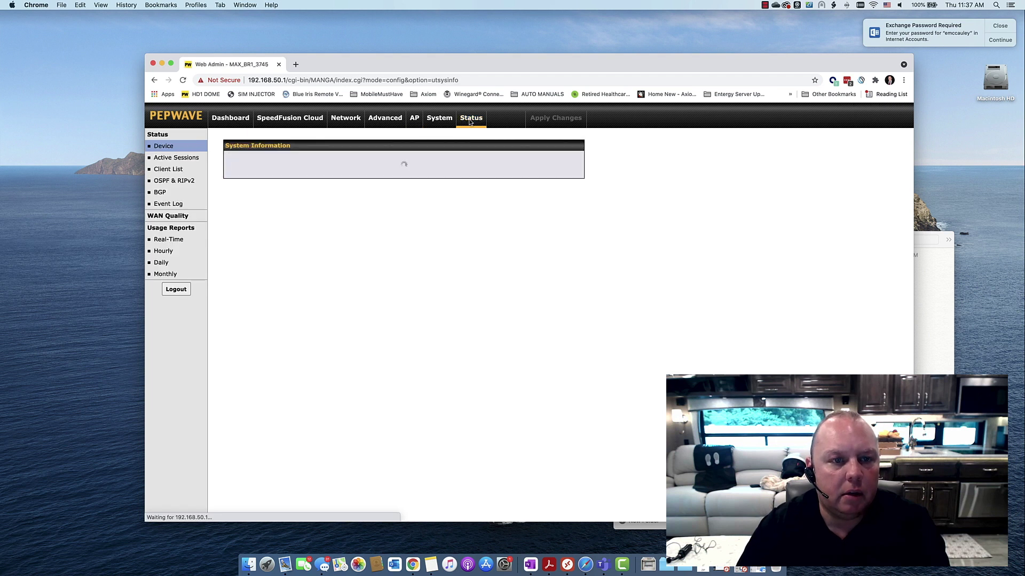
# Show the Client List and select the AP's IP address 192.168.50.10.
pyautogui.click(166, 170)
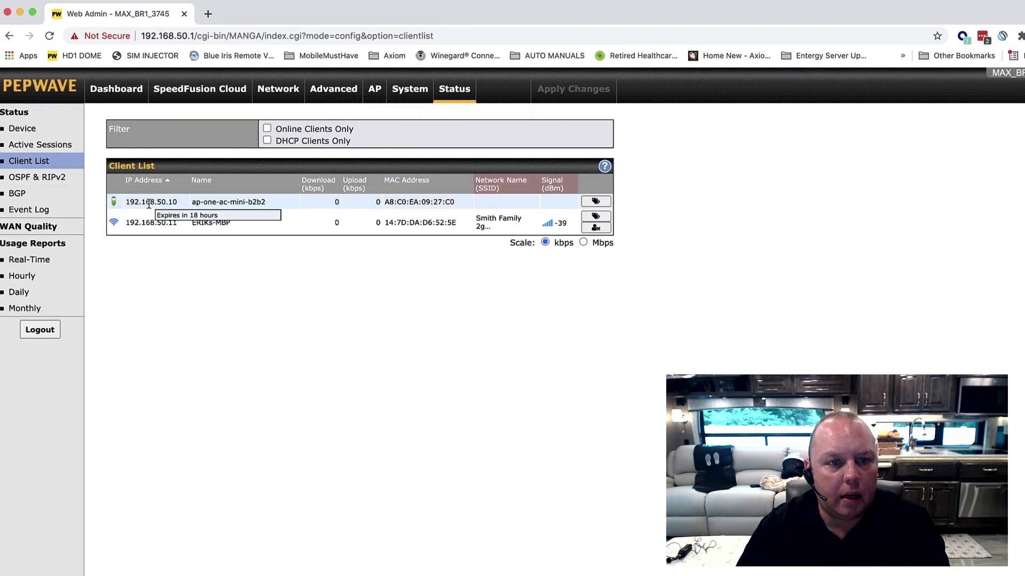
pyautogui.moveTo(179, 203); pyautogui.dragTo(120, 207)
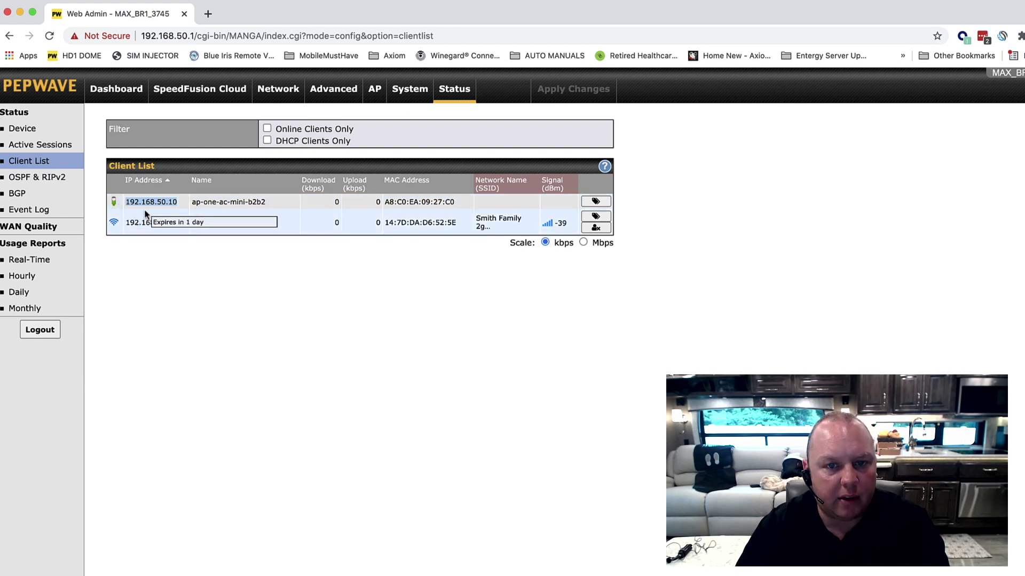
pyautogui.click(208, 14)
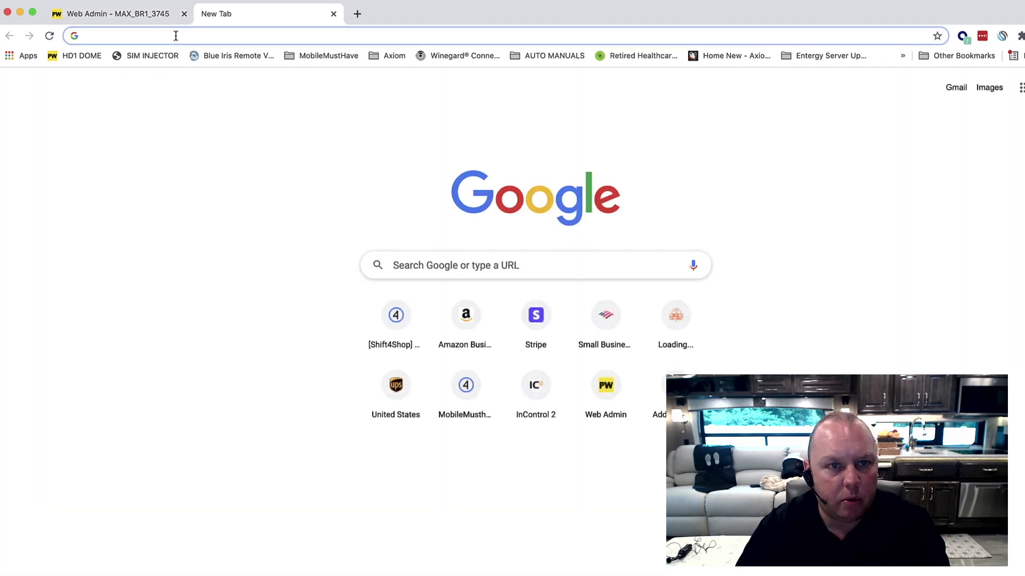
# Log into the AP One AC Mini at 192.168.50.10 with the admin username and password.
pyautogui.press('super+v')
pyautogui.press('Return')
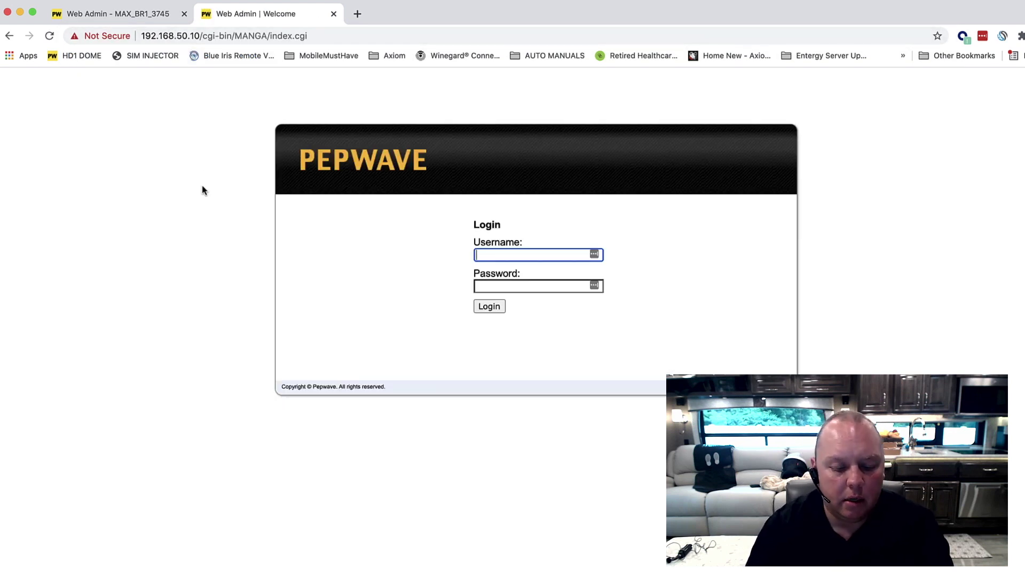
pyautogui.write('admin')
pyautogui.press('Tab')
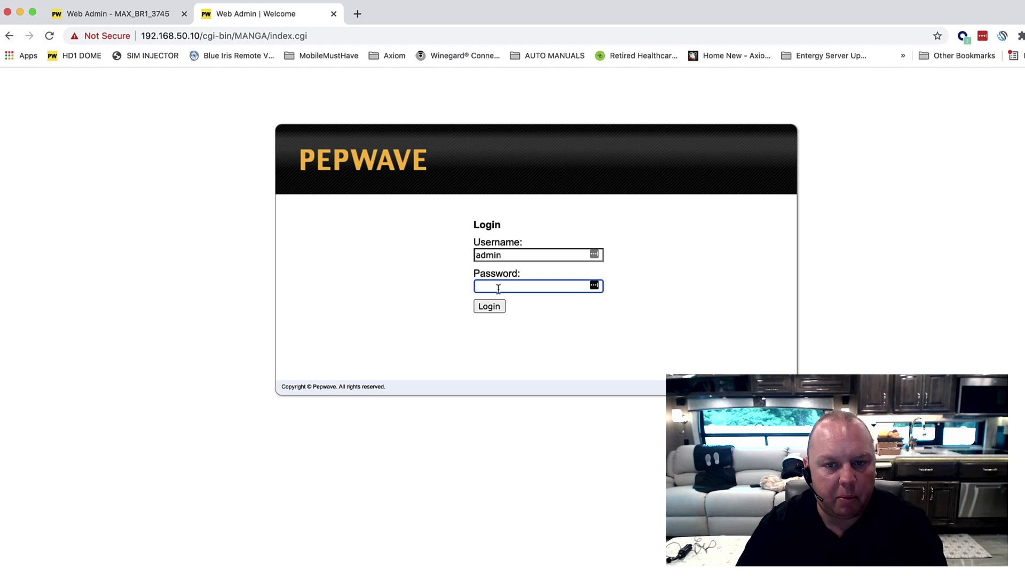
pyautogui.write('********')
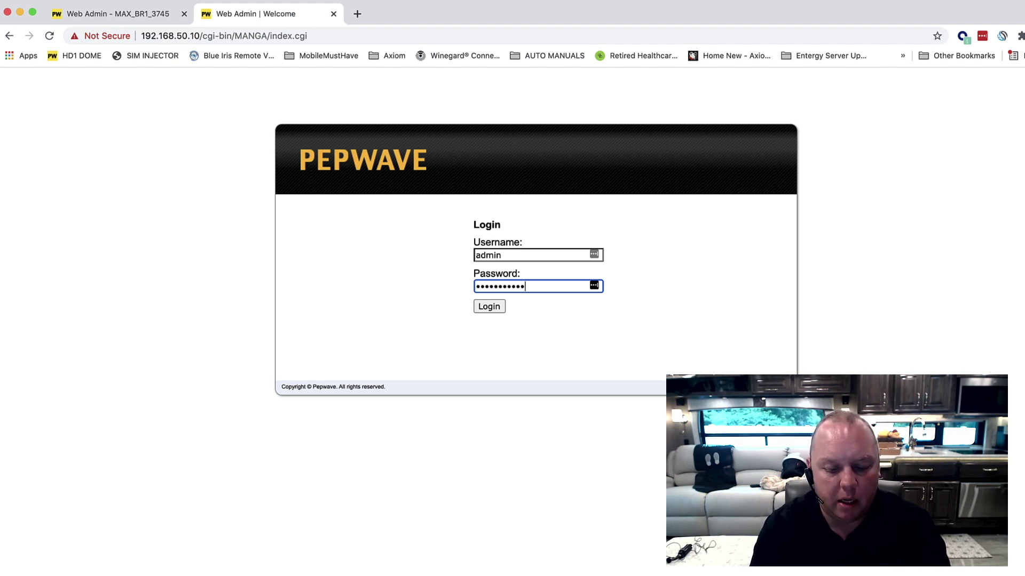
pyautogui.write('*****')
pyautogui.press('Return')
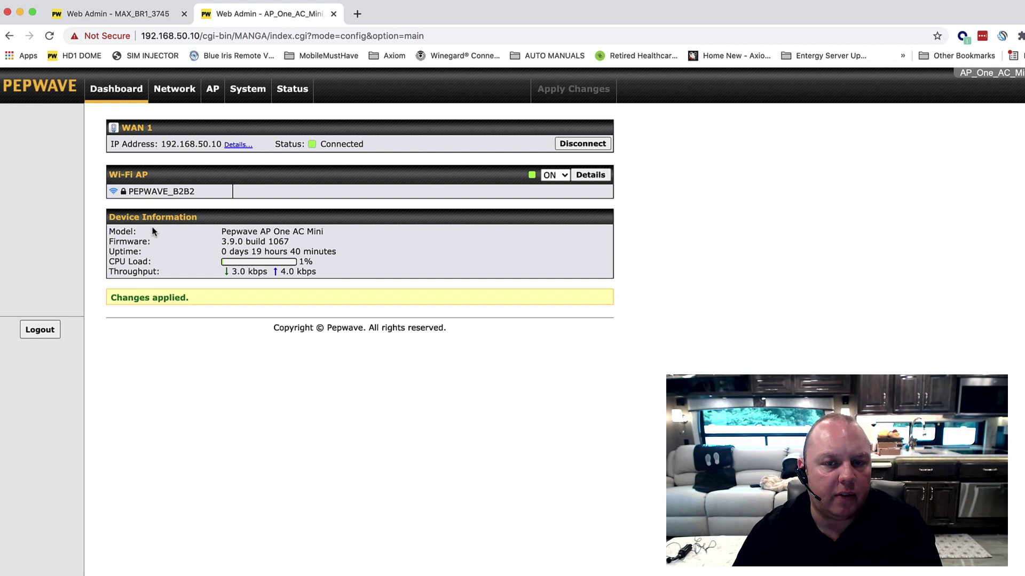
pyautogui.click(139, 16)
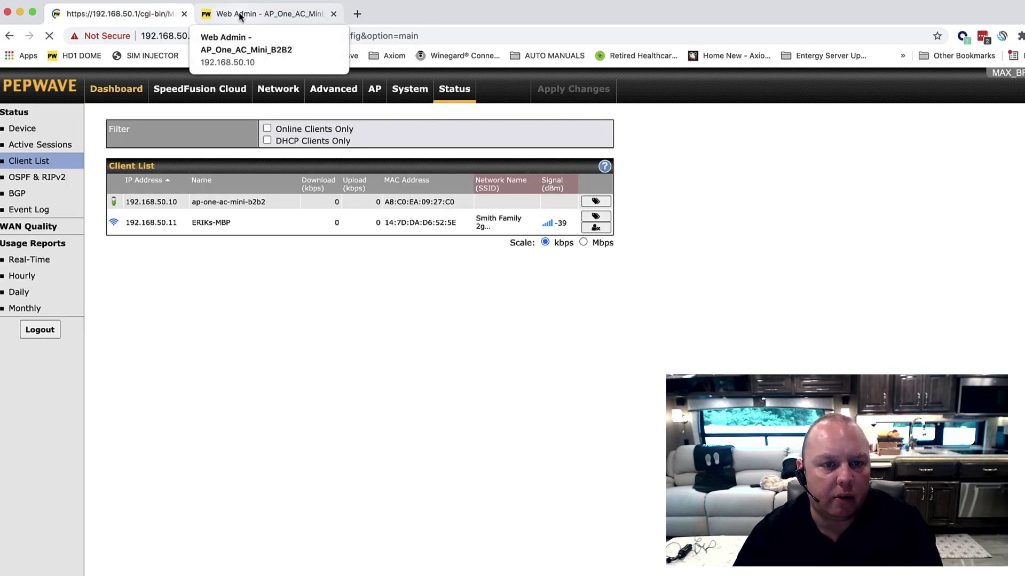
pyautogui.click(239, 16)
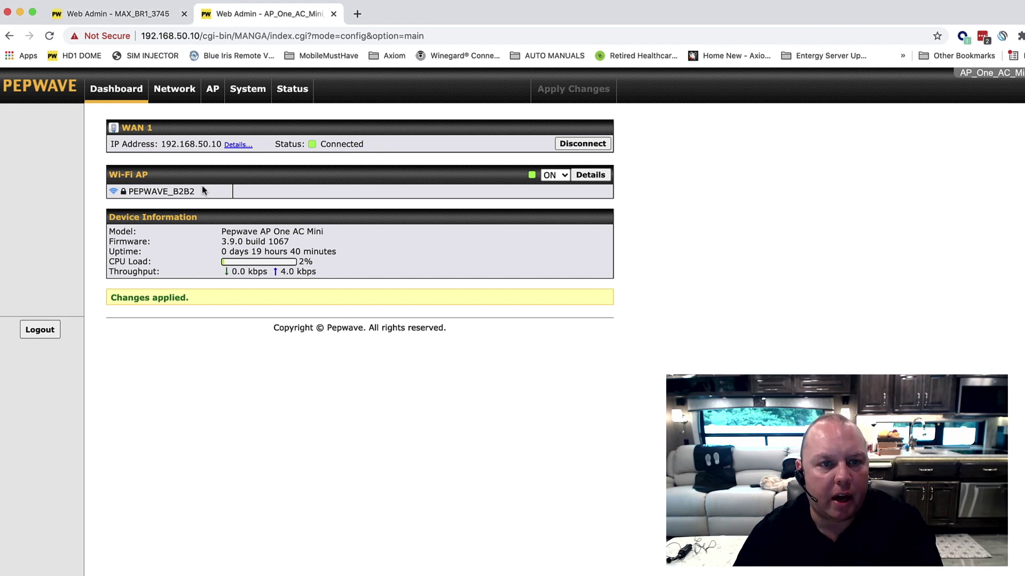
pyautogui.moveTo(200, 36); pyautogui.dragTo(180, 36)
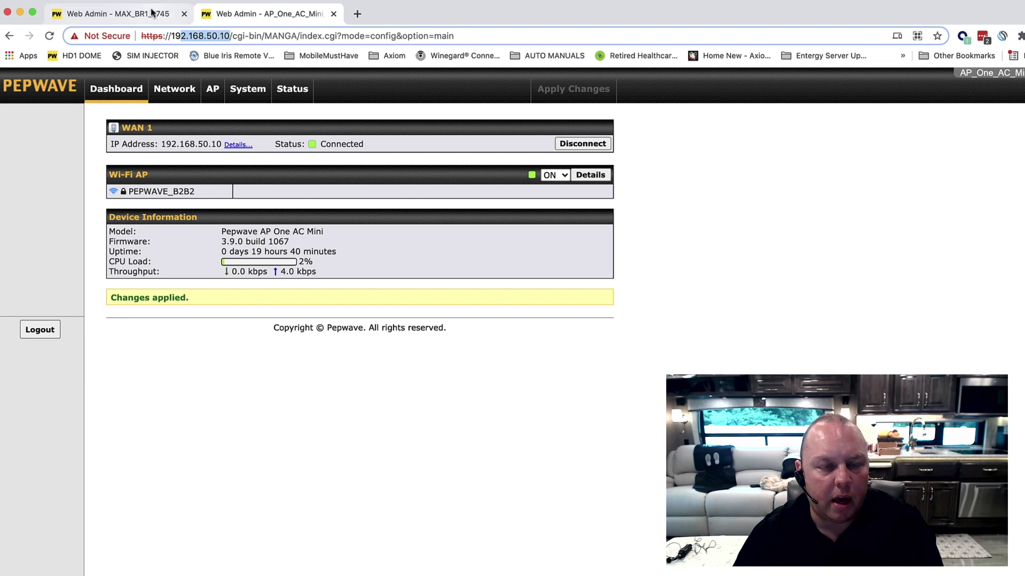
pyautogui.click(154, 17)
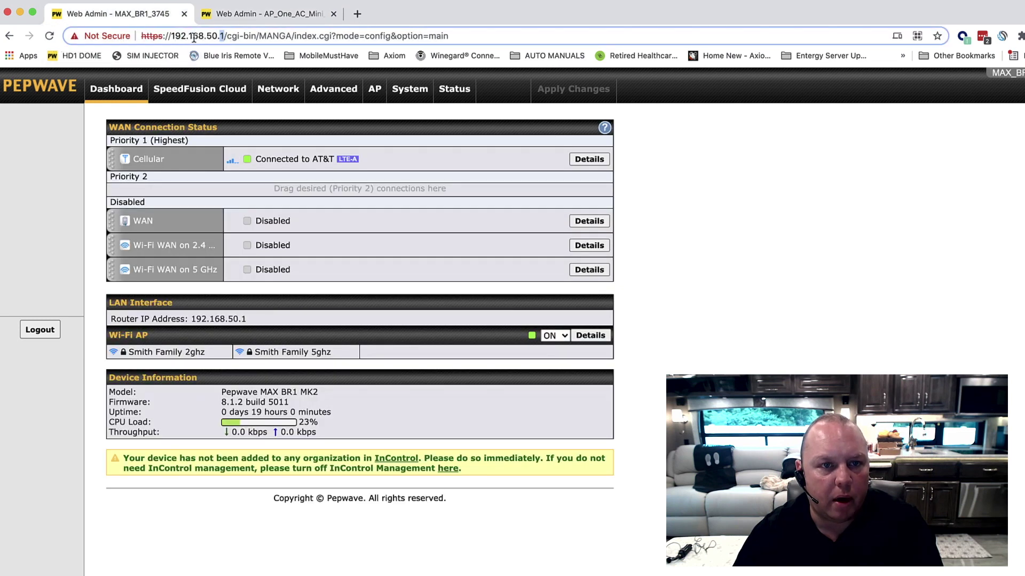
pyautogui.click(230, 15)
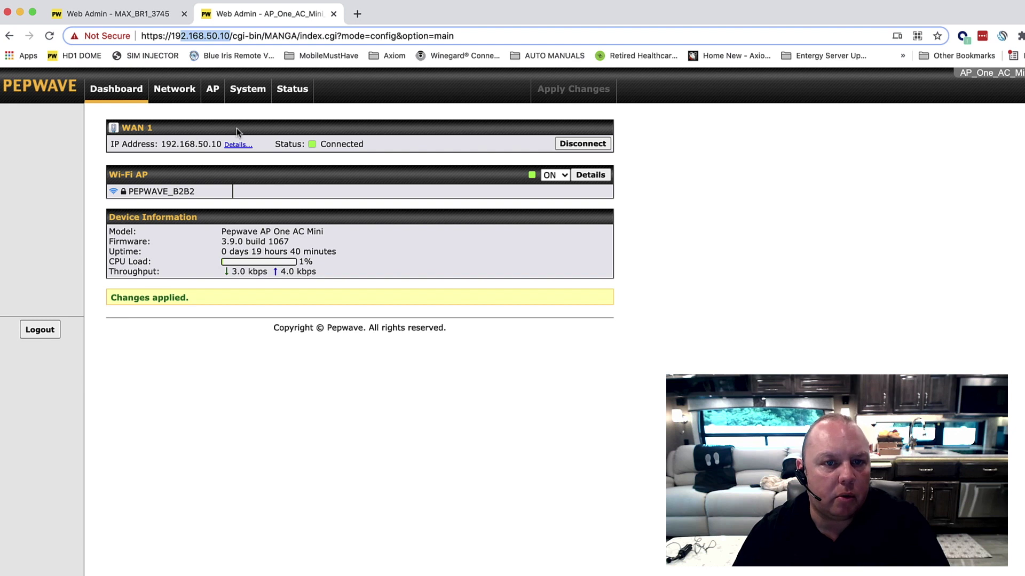
pyautogui.click(247, 97)
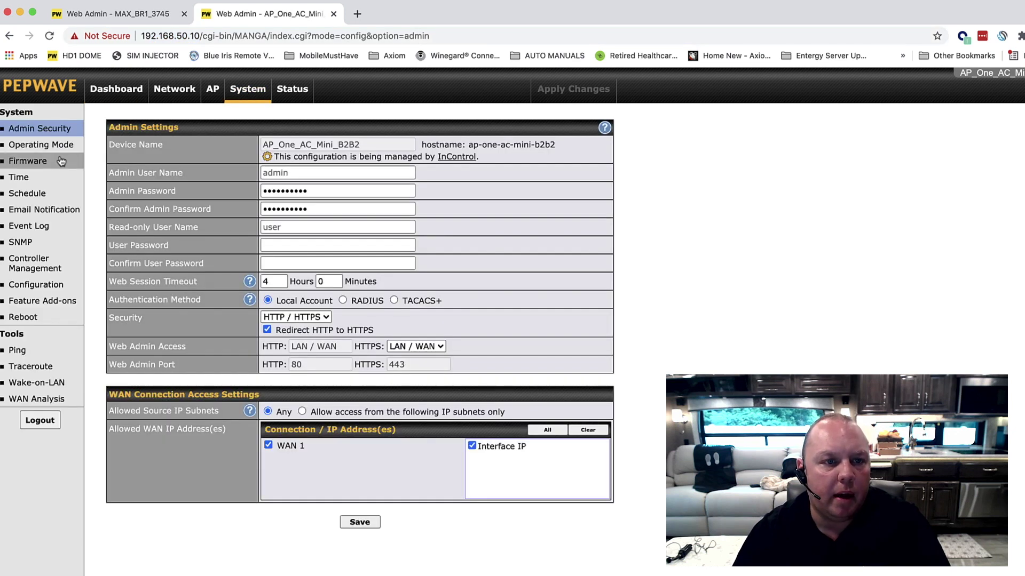
# Check the AP's firmware is 3.9.0, then show its wireless SSID list.
pyautogui.click(51, 162)
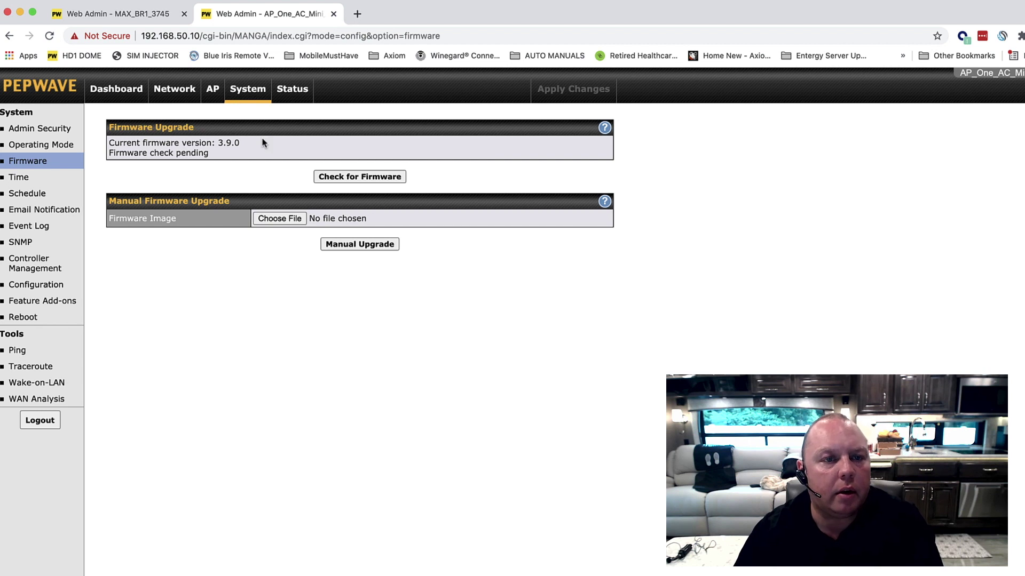
pyautogui.click(128, 90)
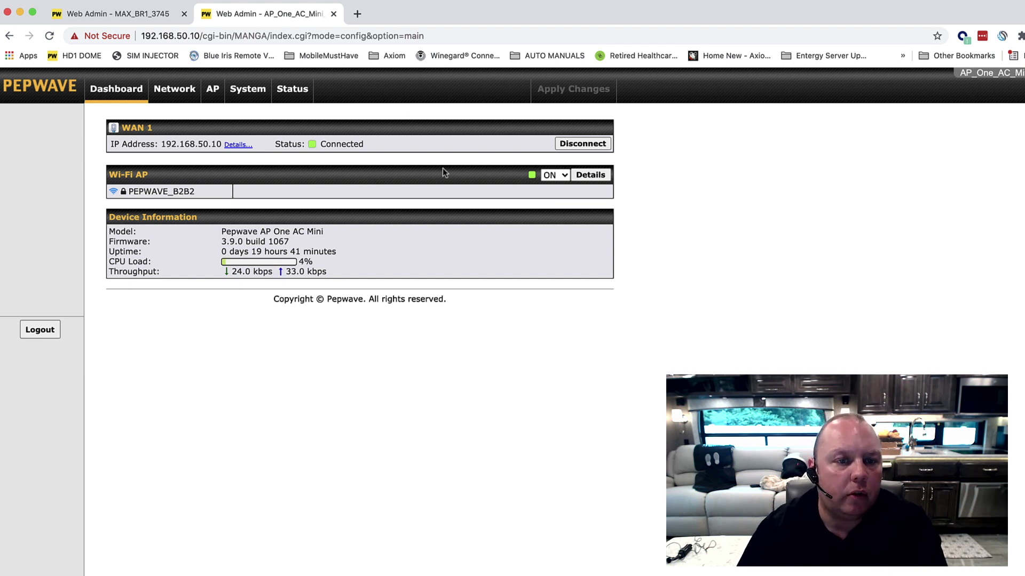
pyautogui.click(221, 92)
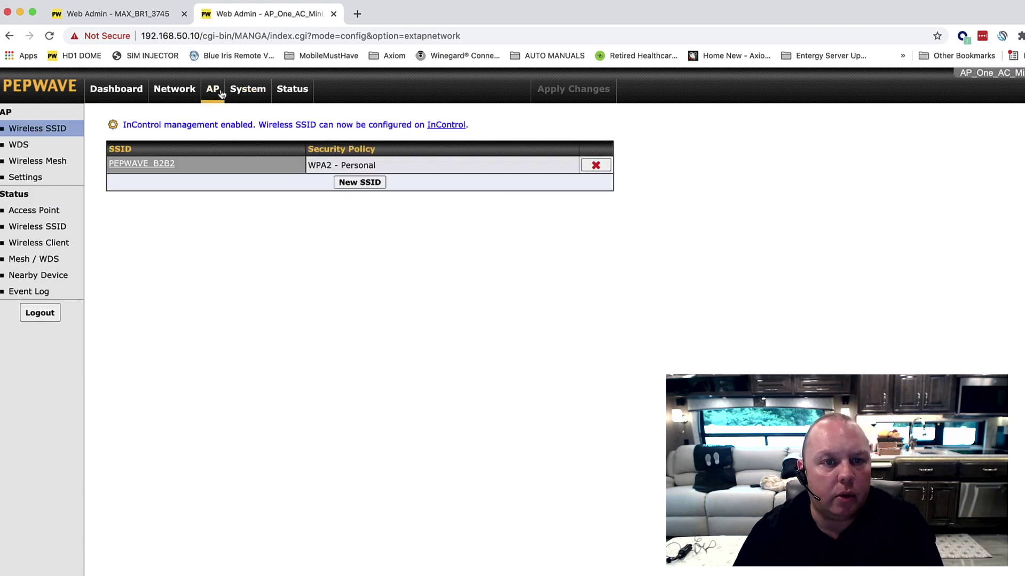
# Add a new SSID on the AP named Smith Family 2ghz, copied from the note.
pyautogui.click(361, 183)
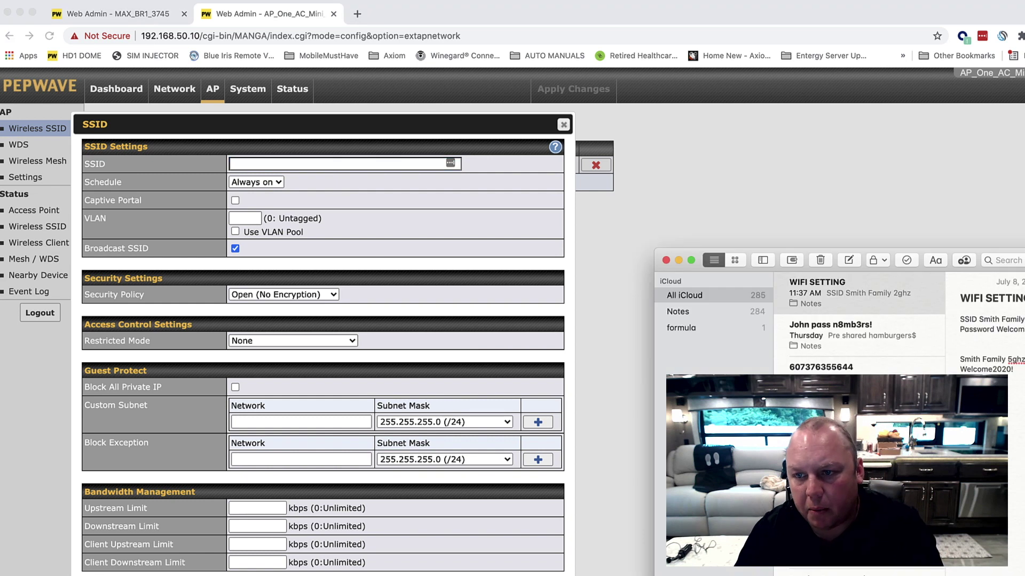
pyautogui.press('super+Tab')
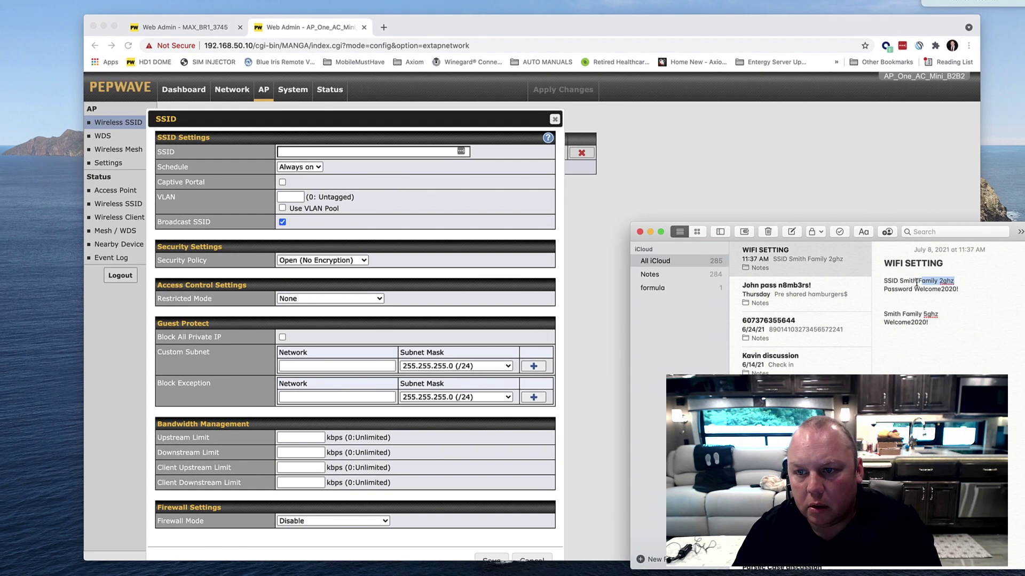
pyautogui.moveTo(954, 281); pyautogui.dragTo(902, 283)
pyautogui.press('super+c')
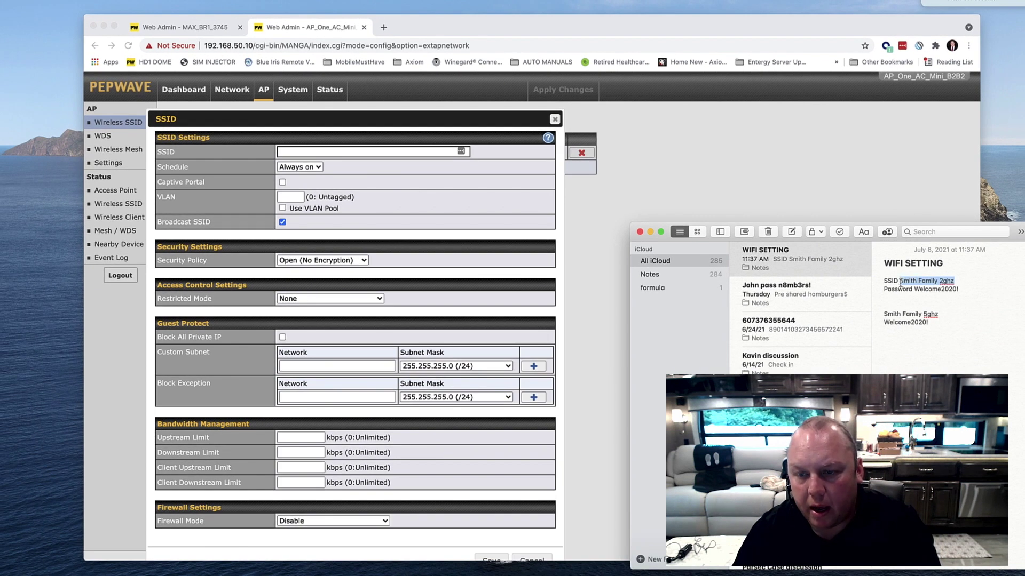
pyautogui.click(315, 153)
pyautogui.press('super+v')
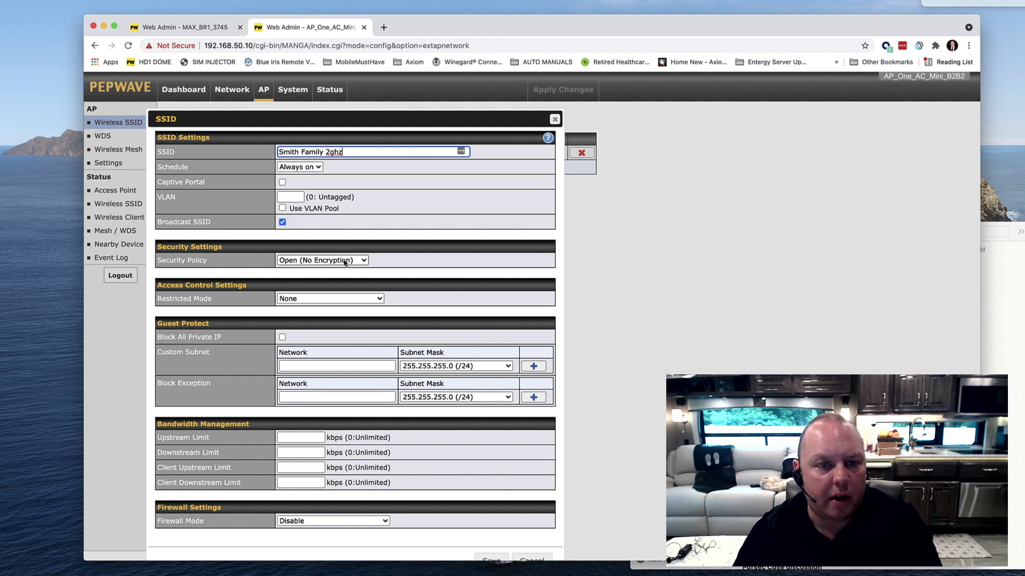
pyautogui.click(344, 263)
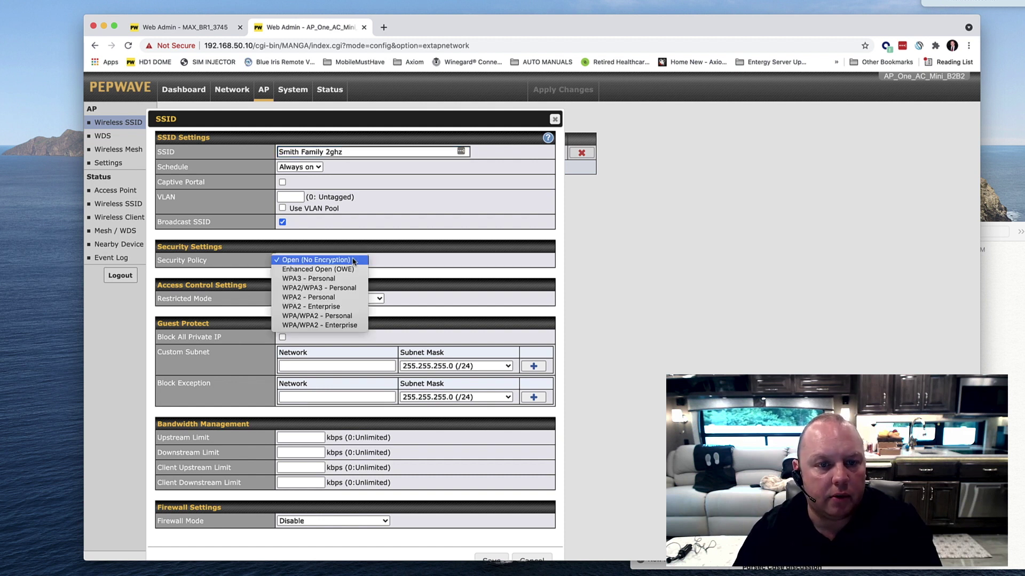
# Choose WPA2 - Personal and paste the family password from Notes into Shared Key.
pyautogui.click(337, 299)
pyautogui.click(325, 292)
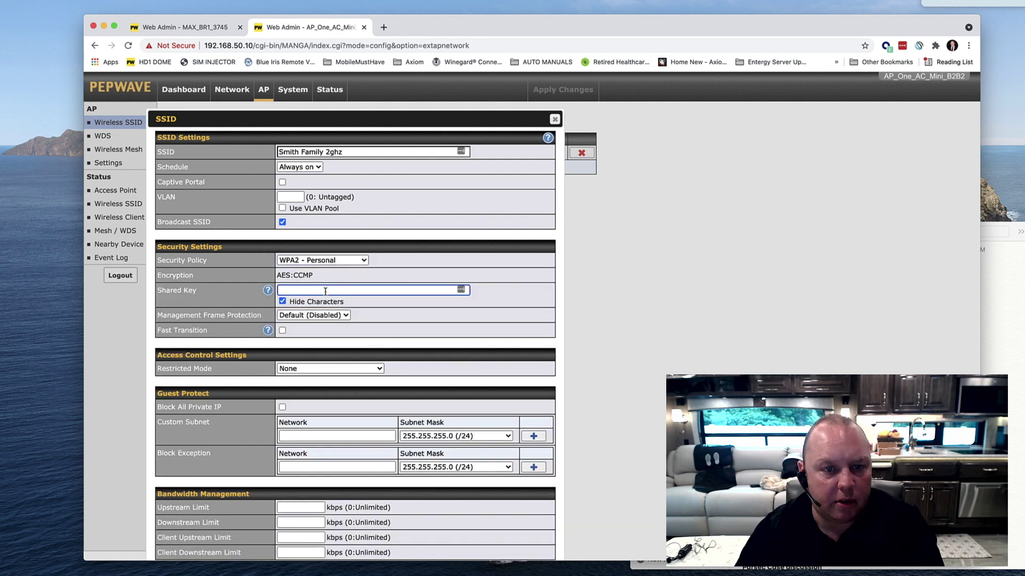
pyautogui.press('super+Tab')
pyautogui.doubleClick(935, 290)
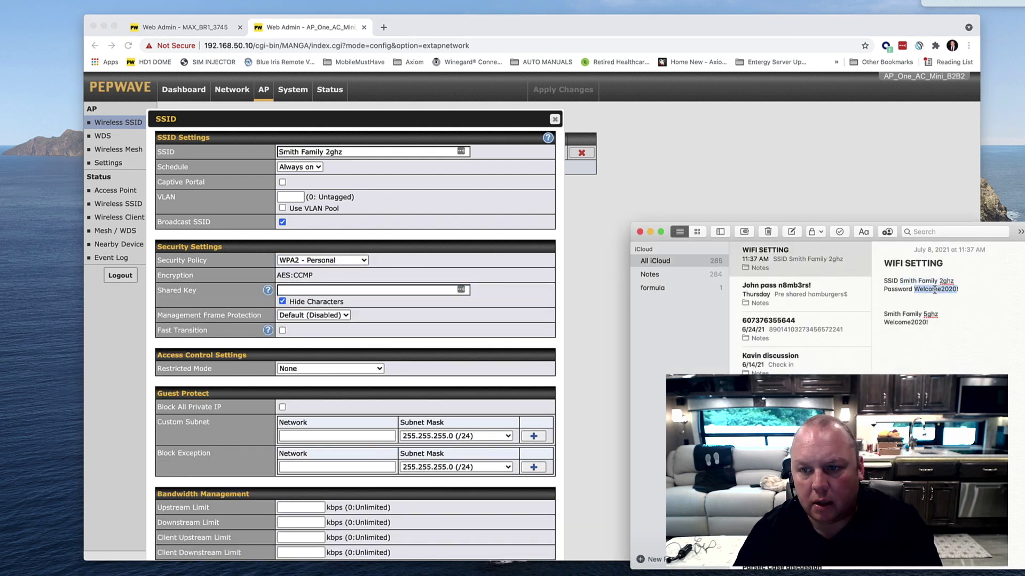
pyautogui.moveTo(959, 292); pyautogui.dragTo(919, 293)
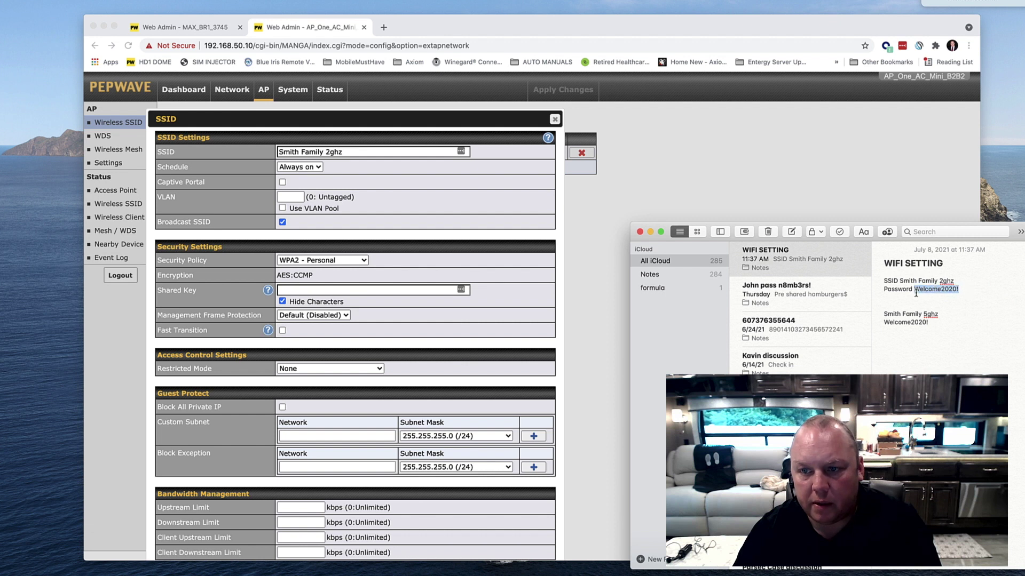
pyautogui.press('super+c')
pyautogui.click(307, 292)
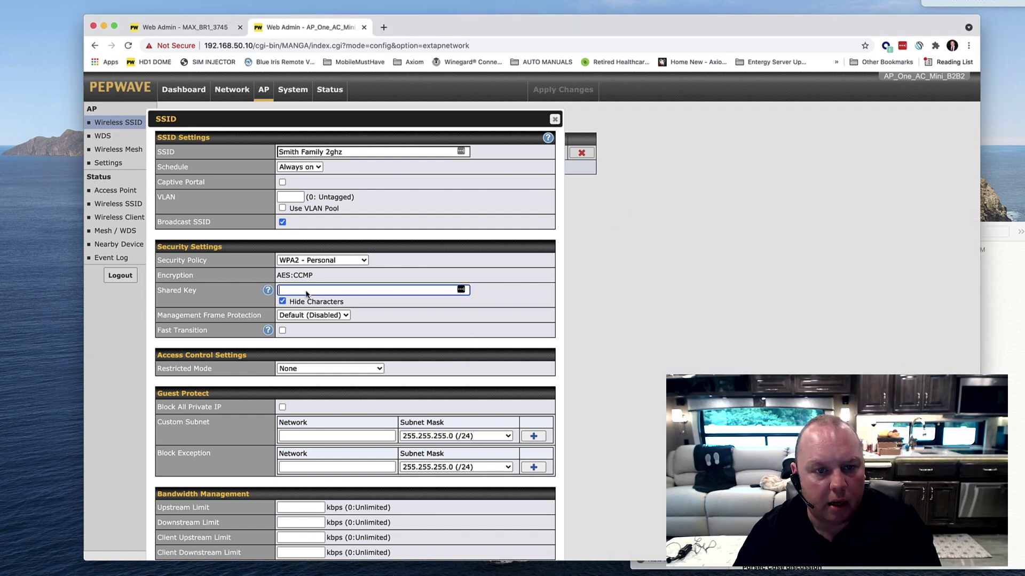
pyautogui.press('super+v')
# Verify the shared key by toggling Hide Characters, then save the Smith Family 2ghz network.
pyautogui.click(283, 301)
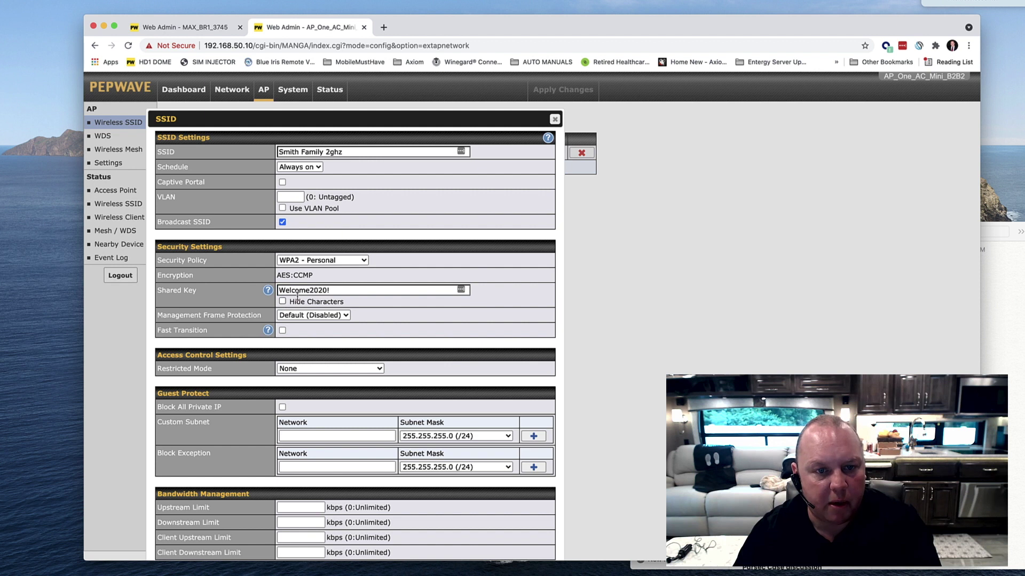
pyautogui.moveTo(280, 291); pyautogui.dragTo(325, 291)
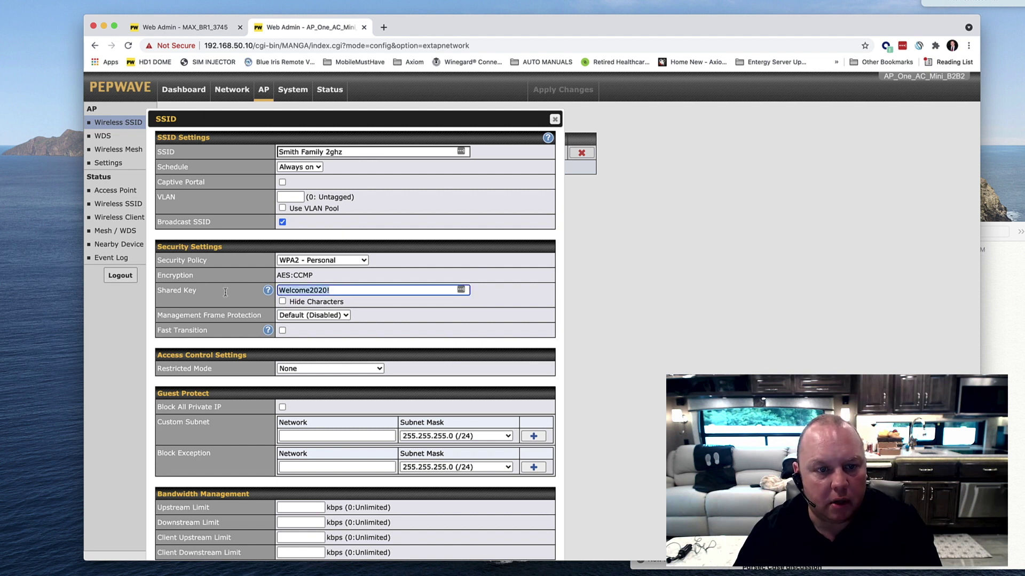
pyautogui.scroll(-2, 320, 292)
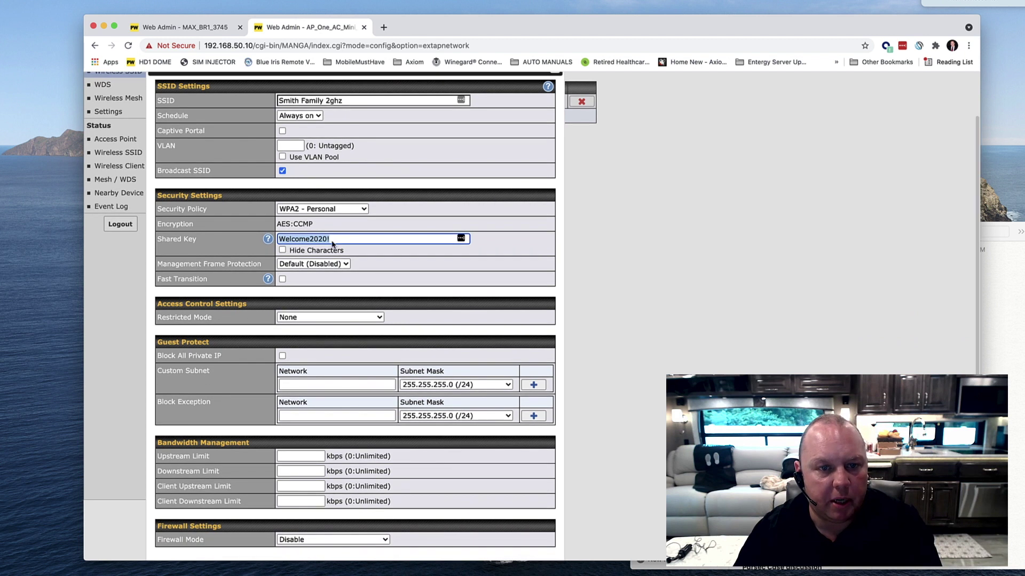
pyautogui.click(284, 240)
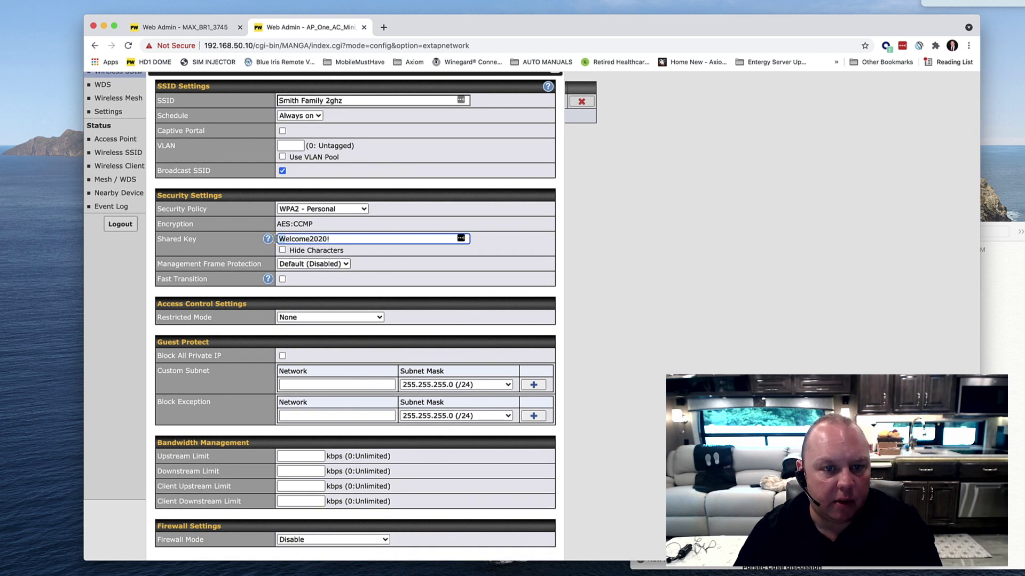
pyautogui.moveTo(310, 239); pyautogui.dragTo(320, 240)
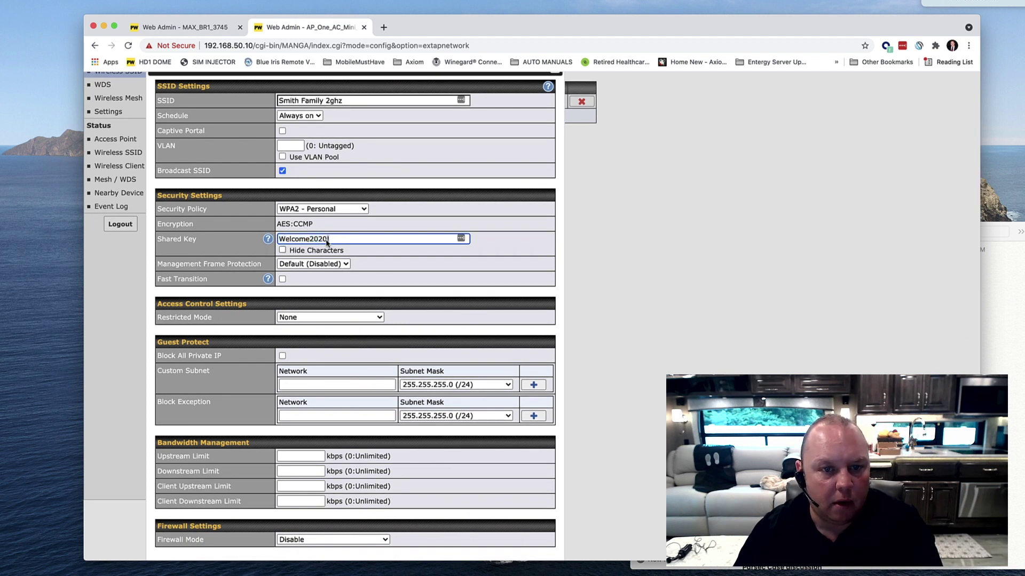
pyautogui.click(325, 251)
pyautogui.click(302, 251)
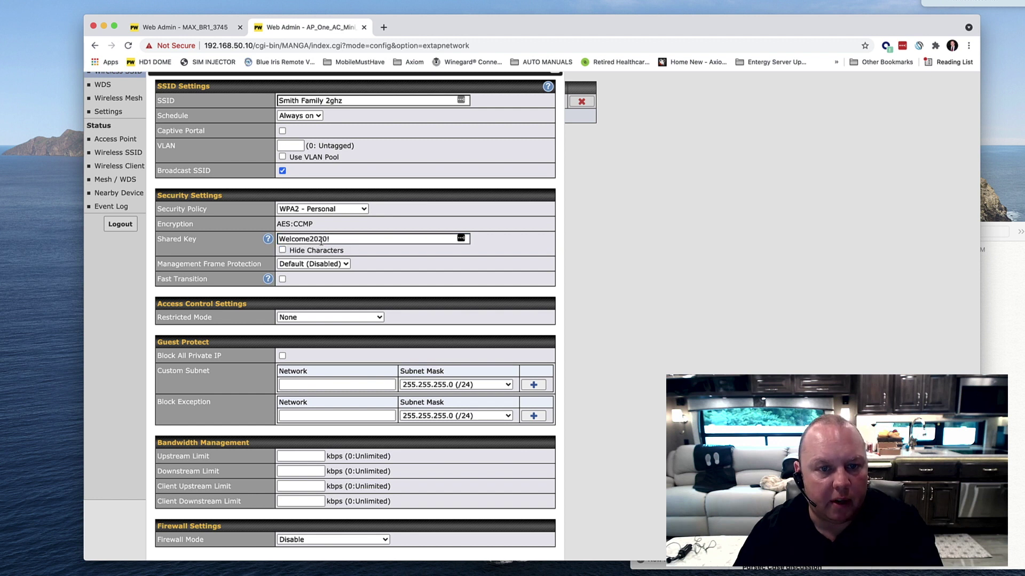
pyautogui.click(323, 239)
pyautogui.click(326, 251)
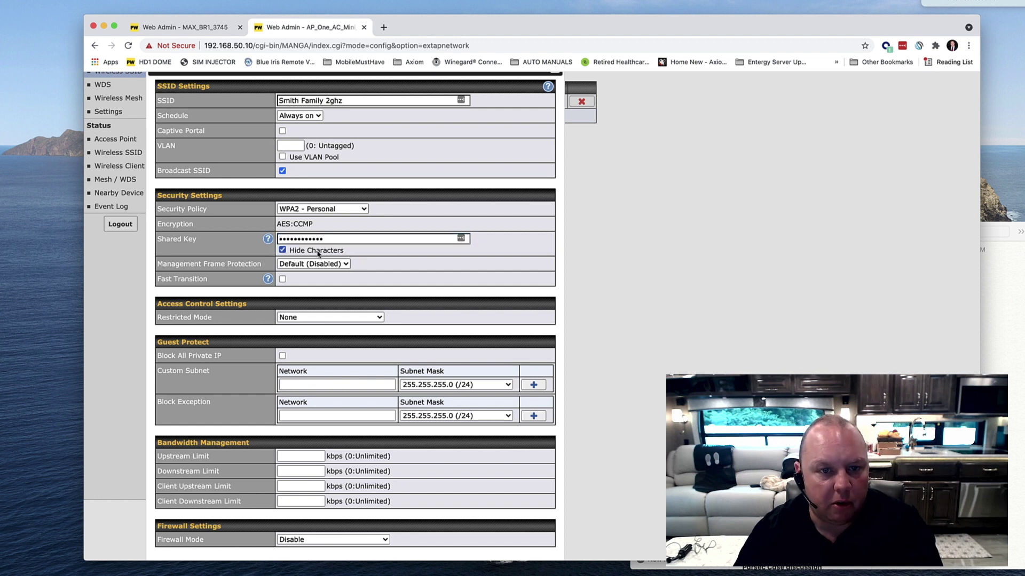
pyautogui.scroll(-1, 341, 256)
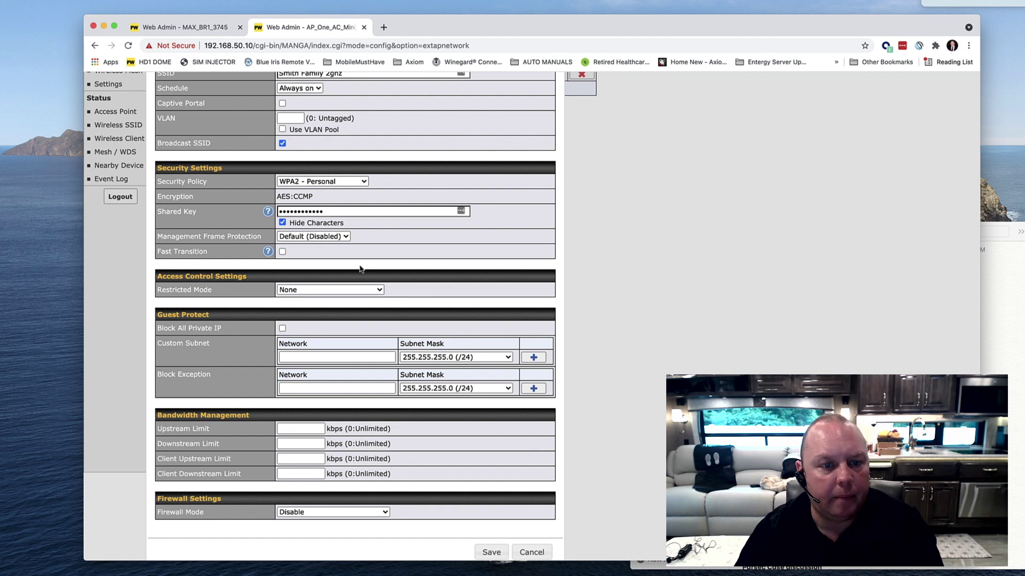
pyautogui.scroll(2, 361, 269)
pyautogui.scroll(1, 359, 273)
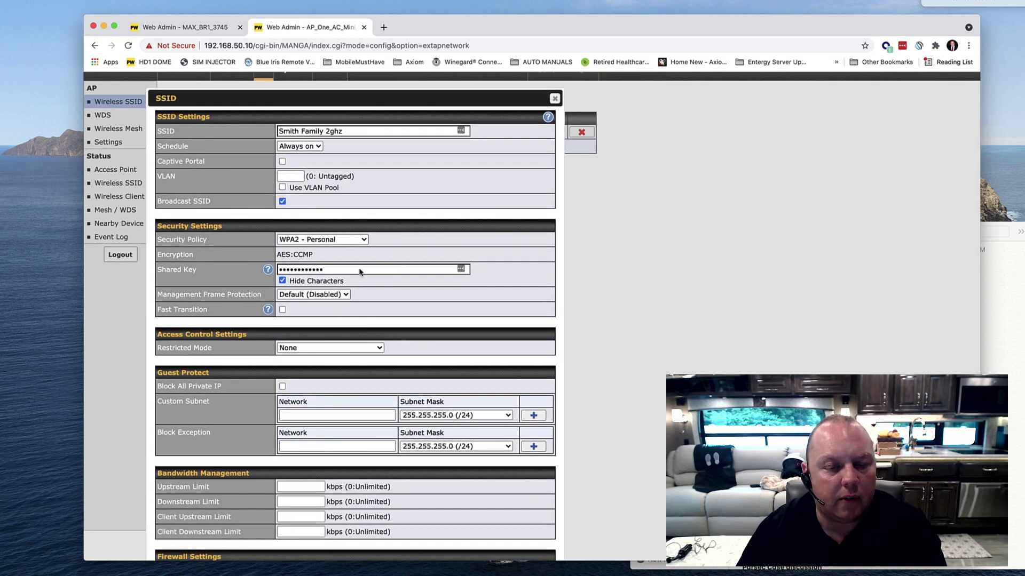
pyautogui.scroll(-3, 360, 273)
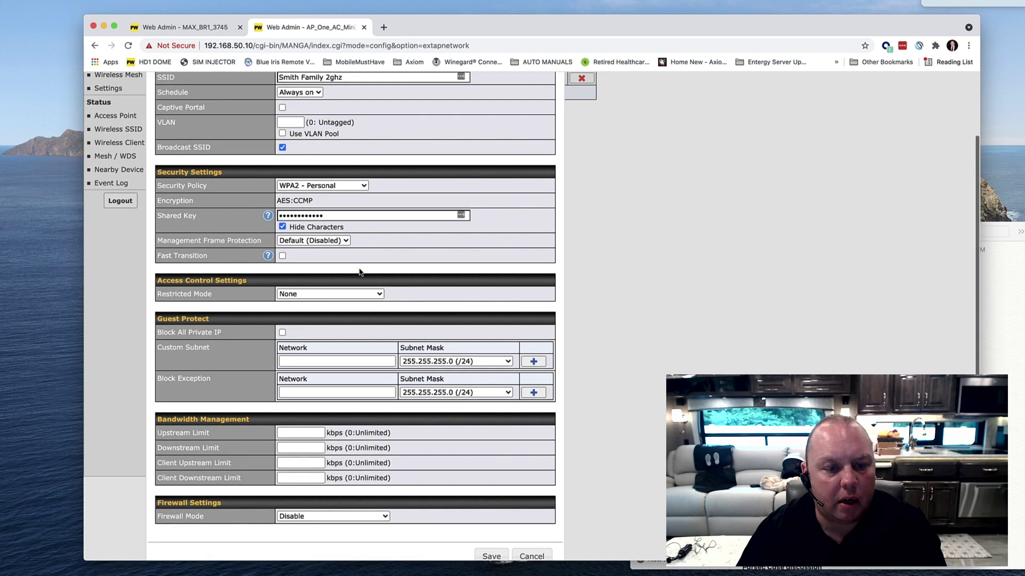
pyautogui.click(489, 557)
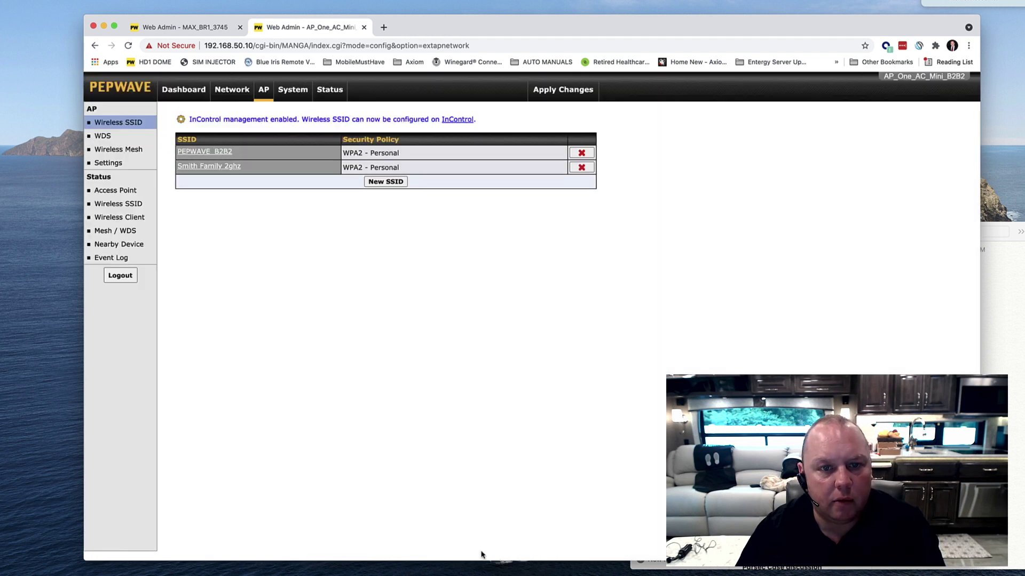
# Dismiss the LastPass prompt and start a new SSID named 'Smith Family 5ghz'.
pyautogui.click(891, 152)
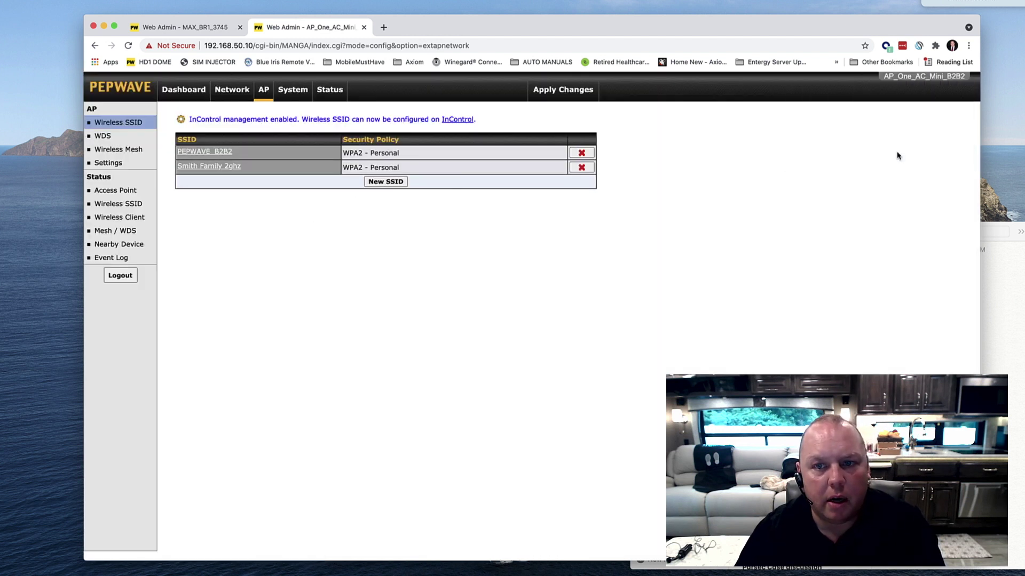
pyautogui.click(385, 181)
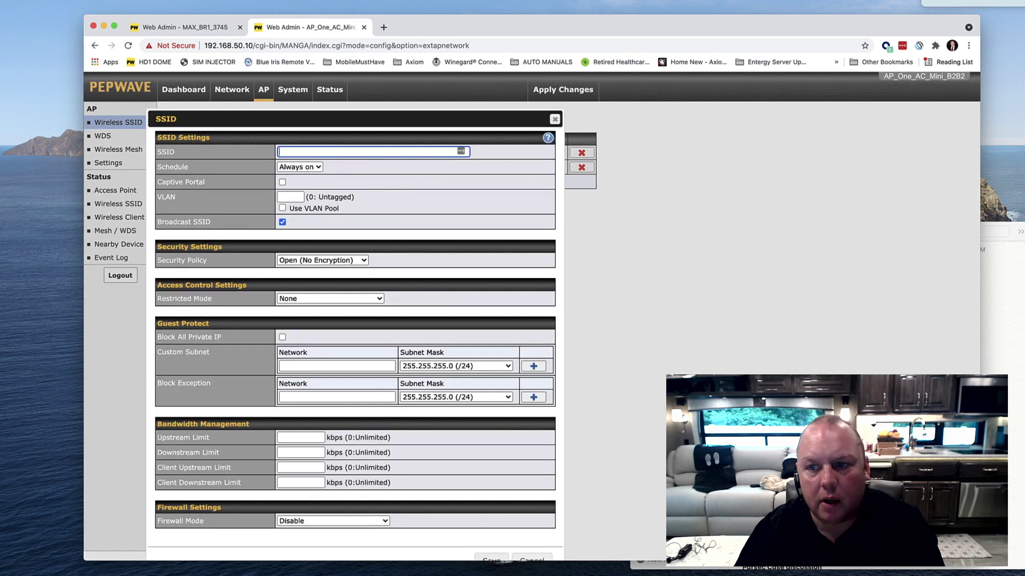
pyautogui.press('super+Tab')
pyautogui.moveTo(943, 317); pyautogui.dragTo(887, 314)
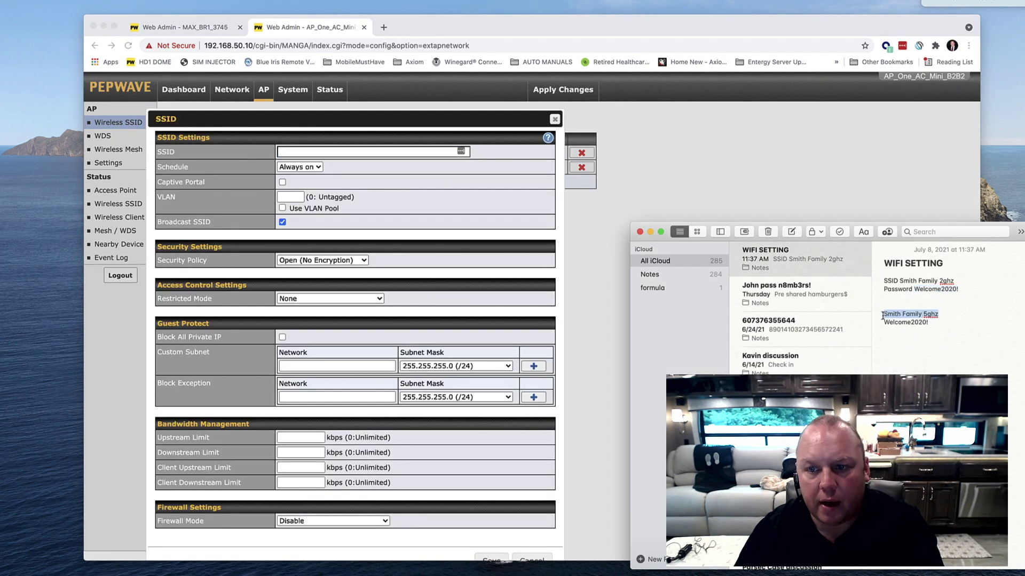
pyautogui.click(308, 152)
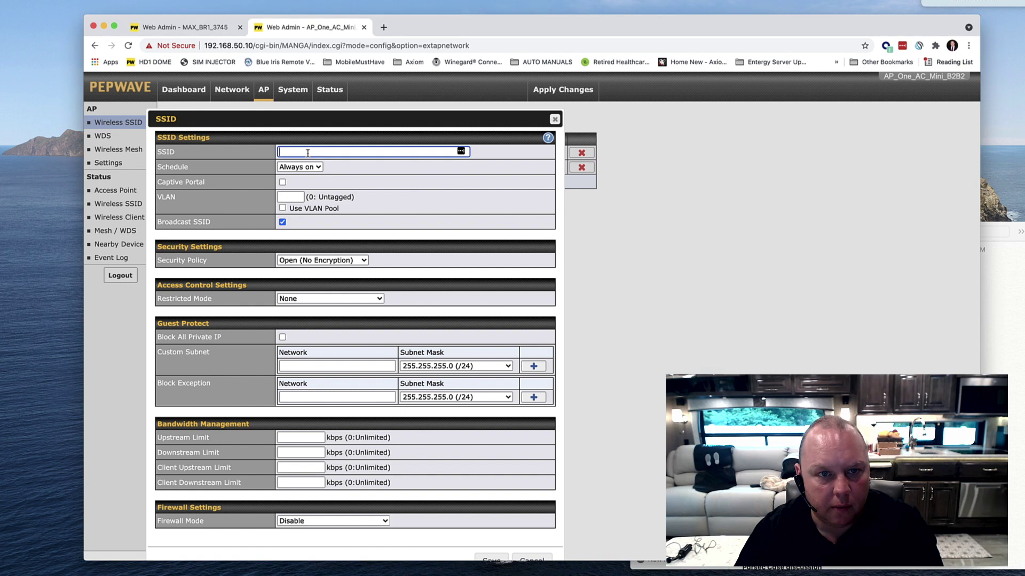
pyautogui.press('super+v')
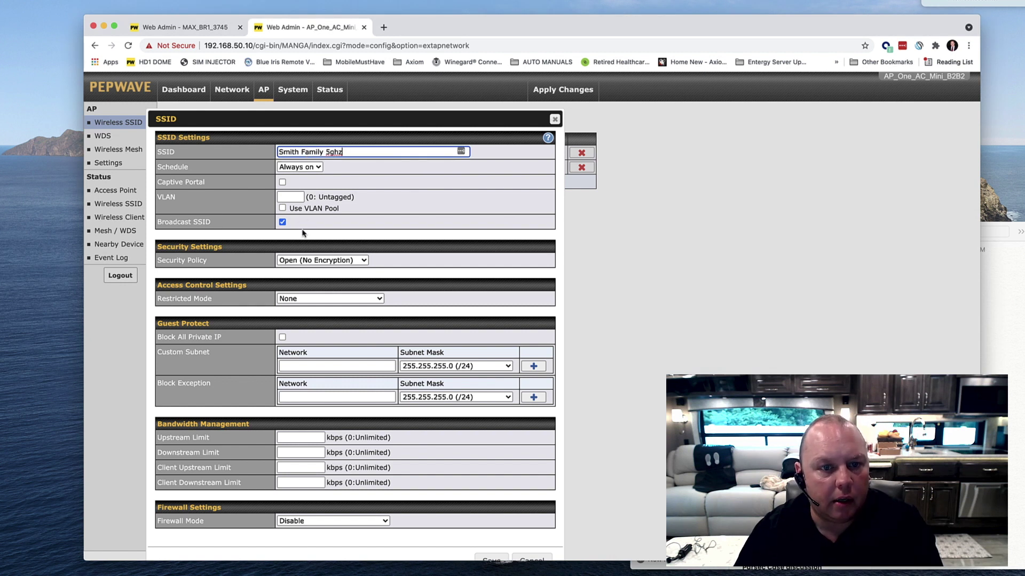
# Give Smith Family 5ghz WPA2 - Personal security with the family password, and save it.
pyautogui.click(304, 260)
pyautogui.click(304, 297)
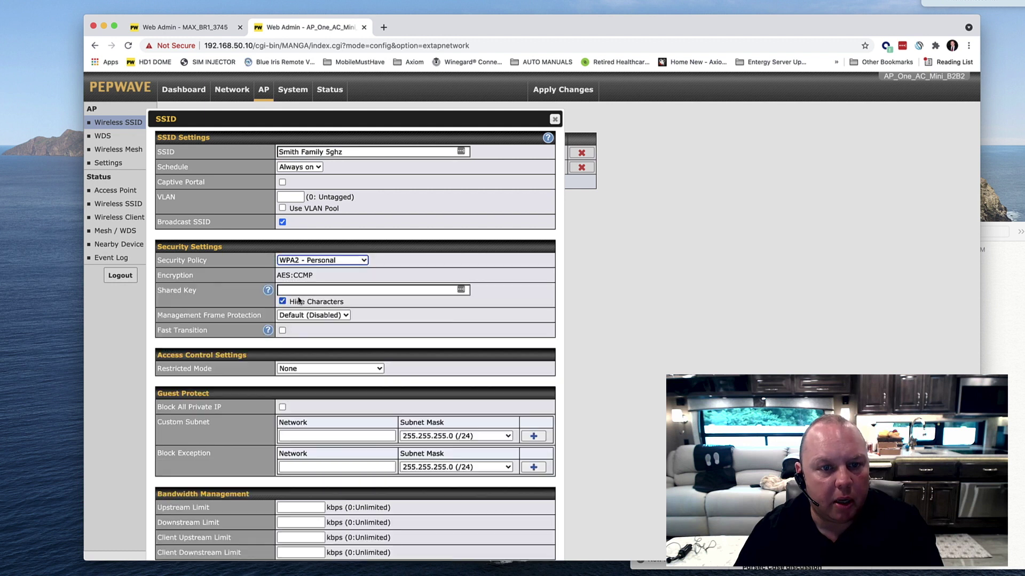
pyautogui.click(993, 323)
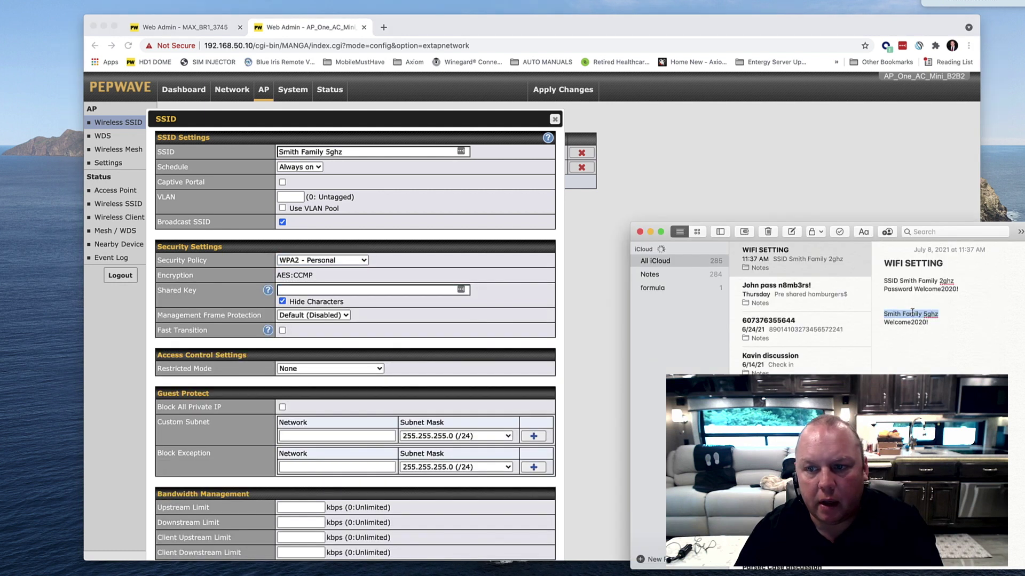
pyautogui.moveTo(929, 322); pyautogui.dragTo(882, 323)
pyautogui.press('super+c')
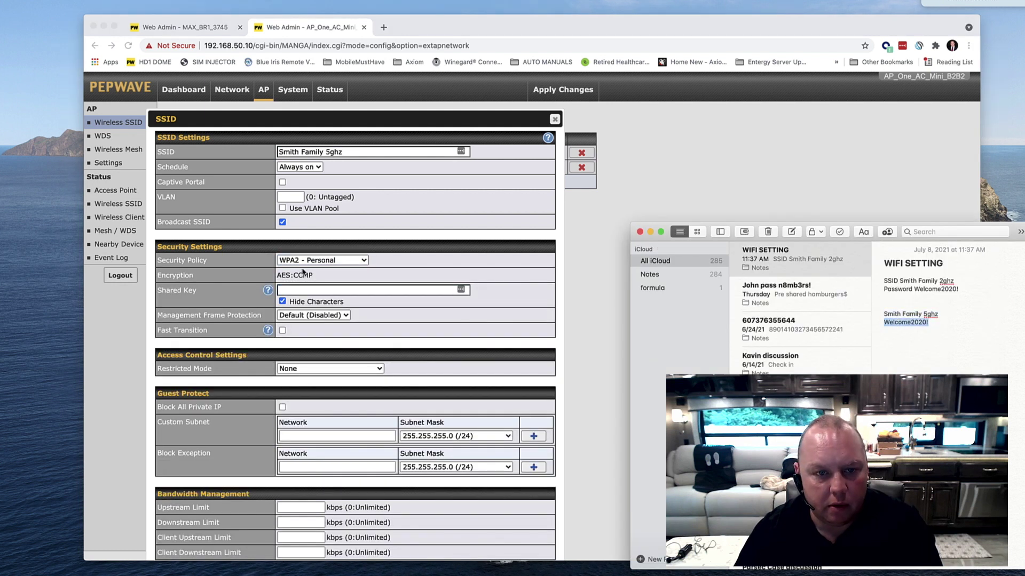
pyautogui.click(293, 291)
pyautogui.press('super+v')
pyautogui.click(282, 302)
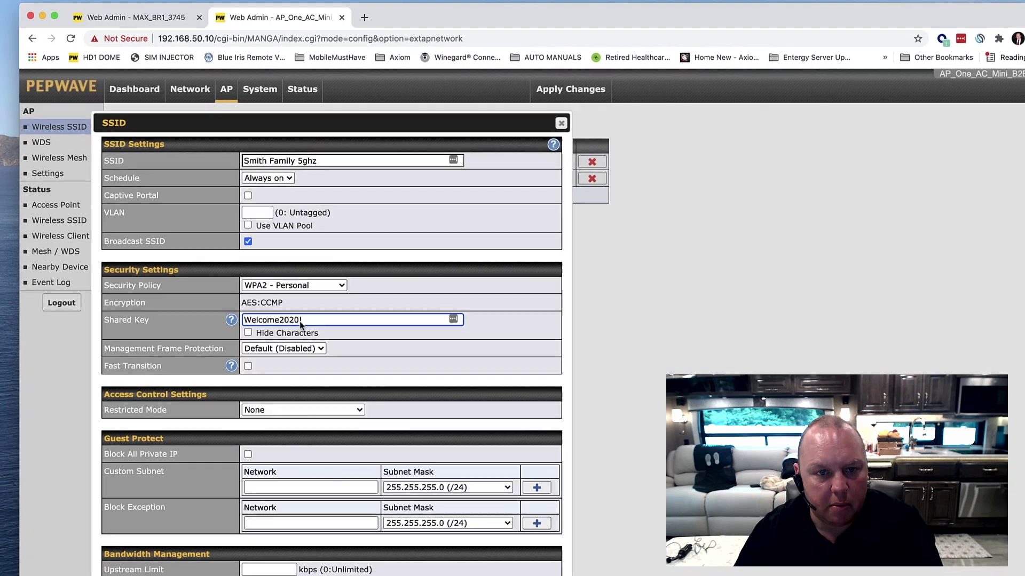
pyautogui.scroll(-1, 385, 306)
pyautogui.scroll(-5, 361, 350)
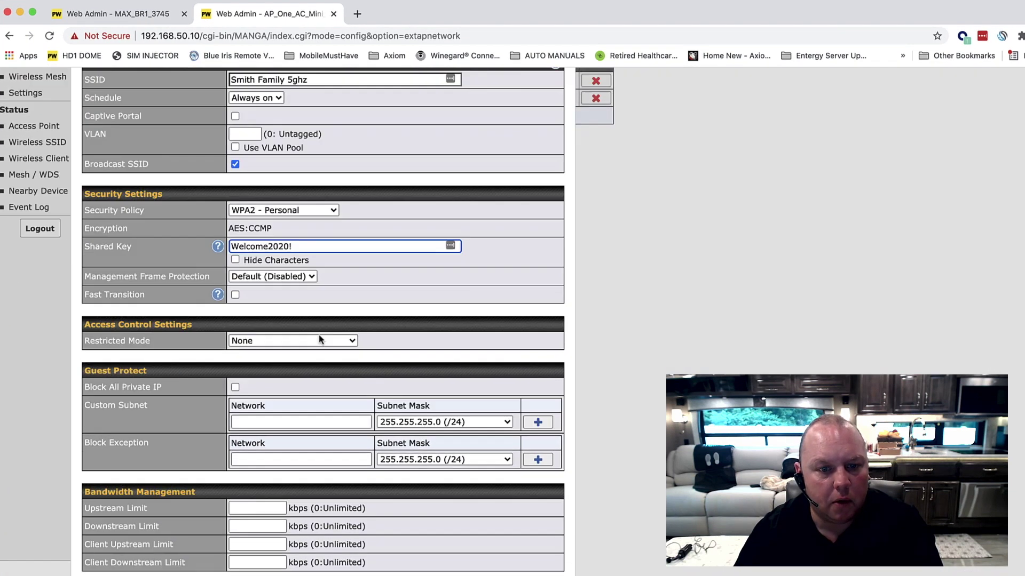
pyautogui.click(429, 561)
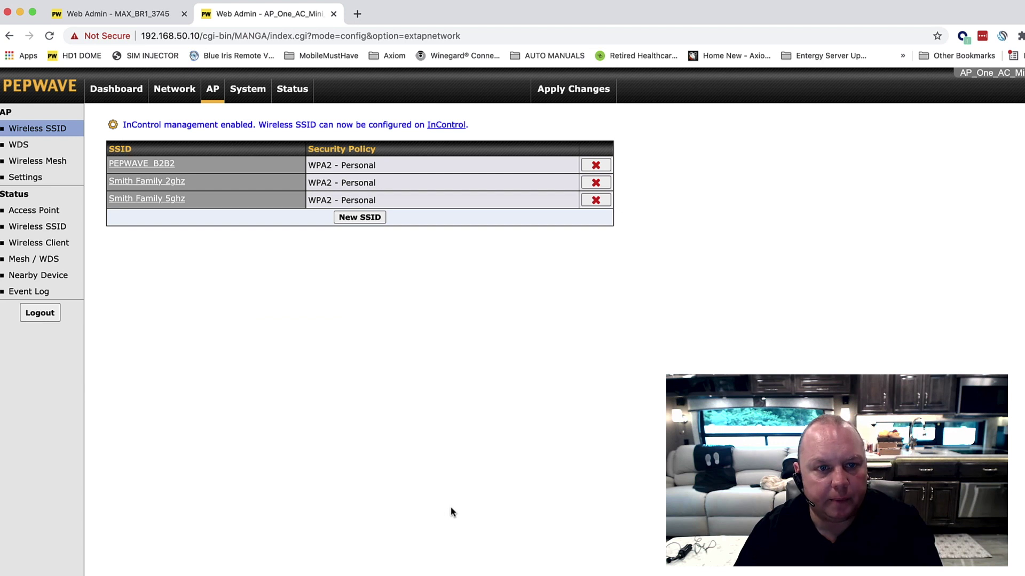
# Delete the PEPWAVE_B2B2 SSID from the Wireless SSID table and confirm.
pyautogui.click(595, 165)
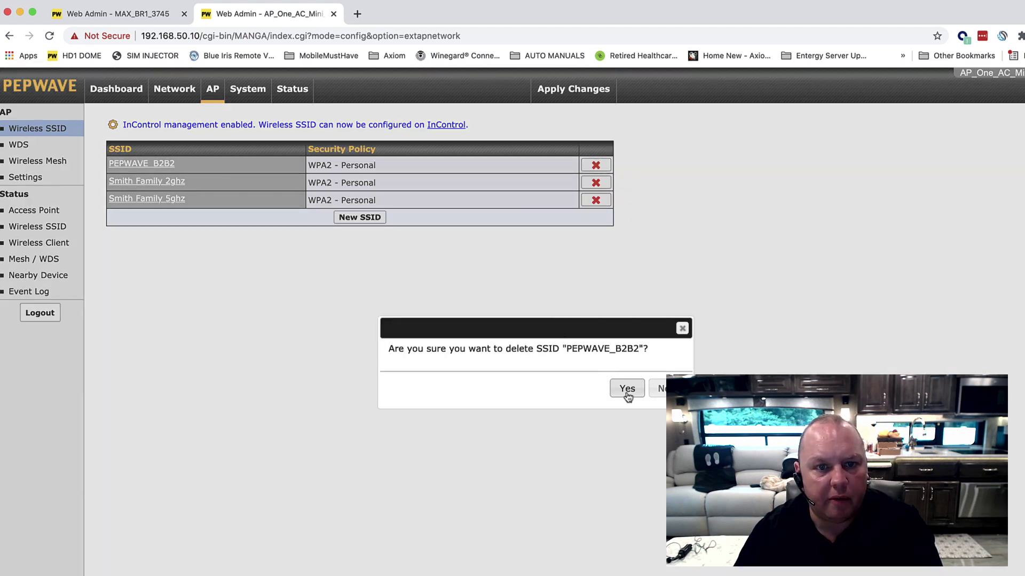
pyautogui.click(627, 389)
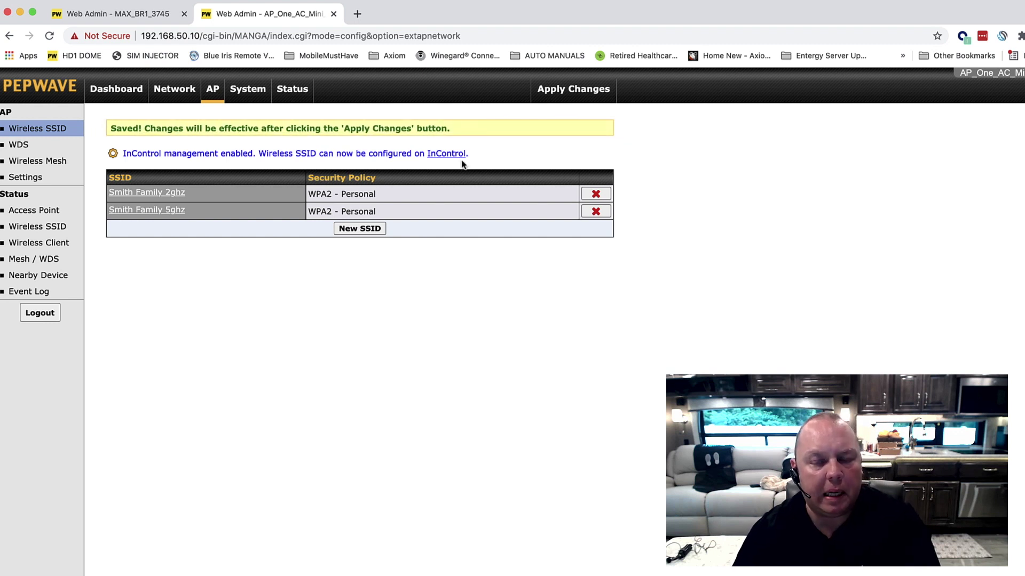
# In AP Settings, untick 5 GHz for Smith Family 2ghz and 2.4 GHz for Smith Family 5ghz, then save.
pyautogui.click(26, 177)
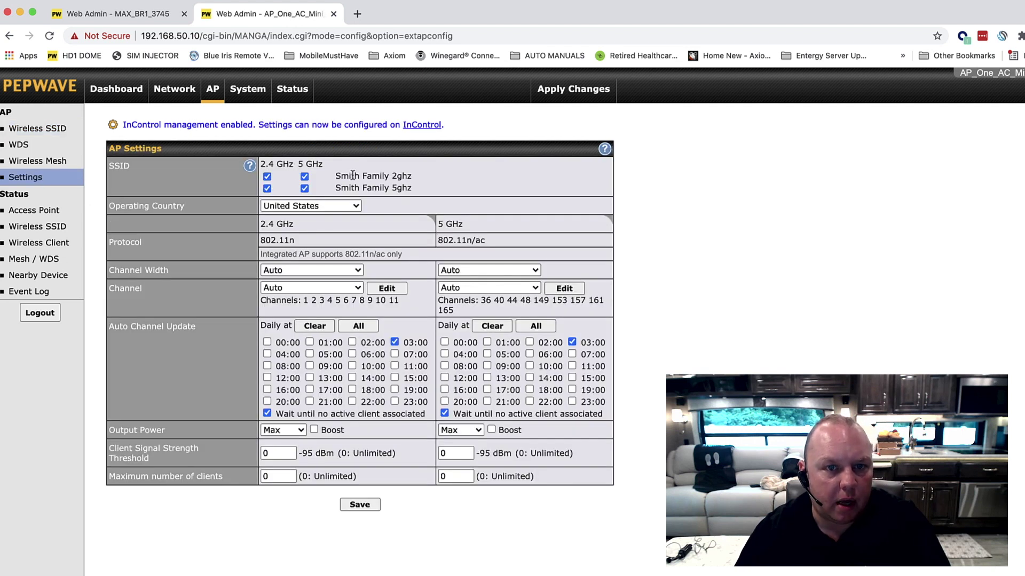
pyautogui.moveTo(342, 176); pyautogui.dragTo(421, 177)
pyautogui.click(304, 177)
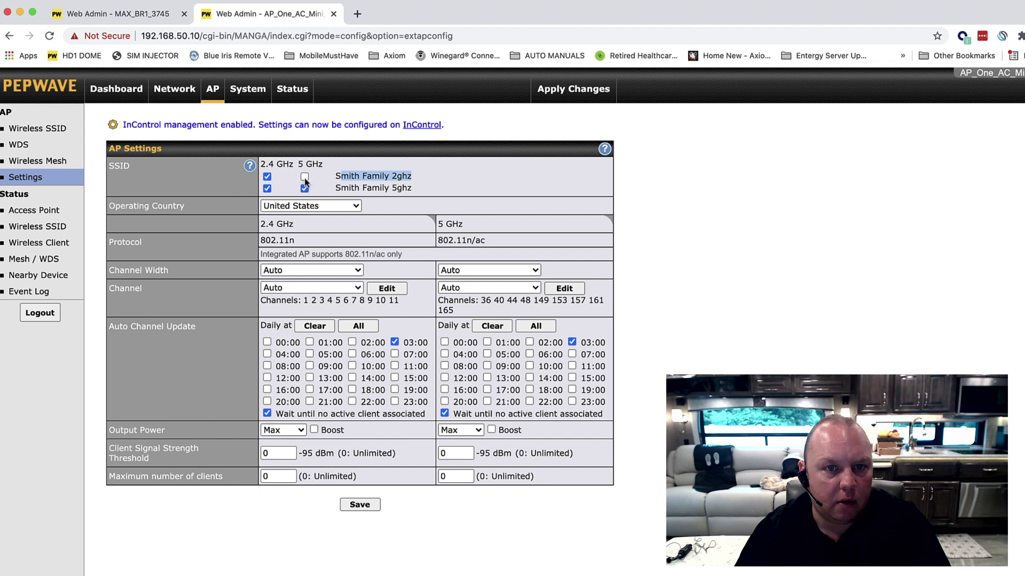
pyautogui.moveTo(342, 188); pyautogui.dragTo(424, 189)
pyautogui.click(266, 189)
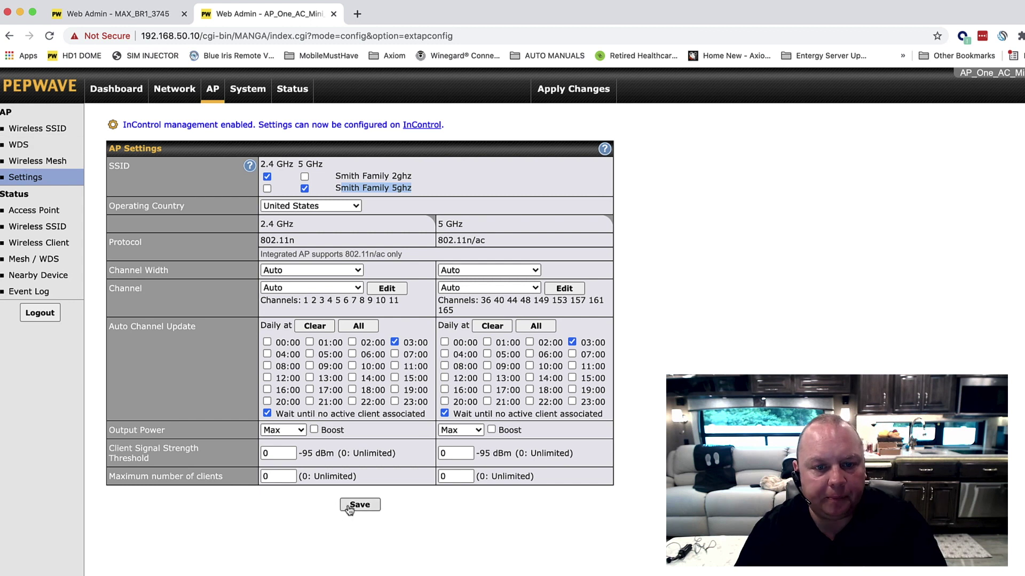
pyautogui.click(355, 505)
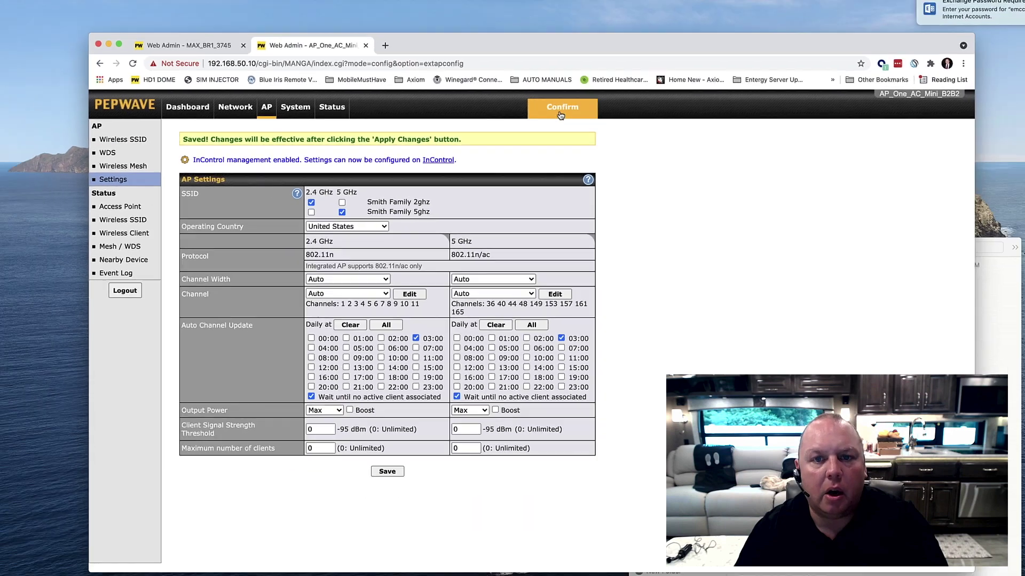
# Apply the saved band changes to the AP One and confirm.
pyautogui.click(573, 88)
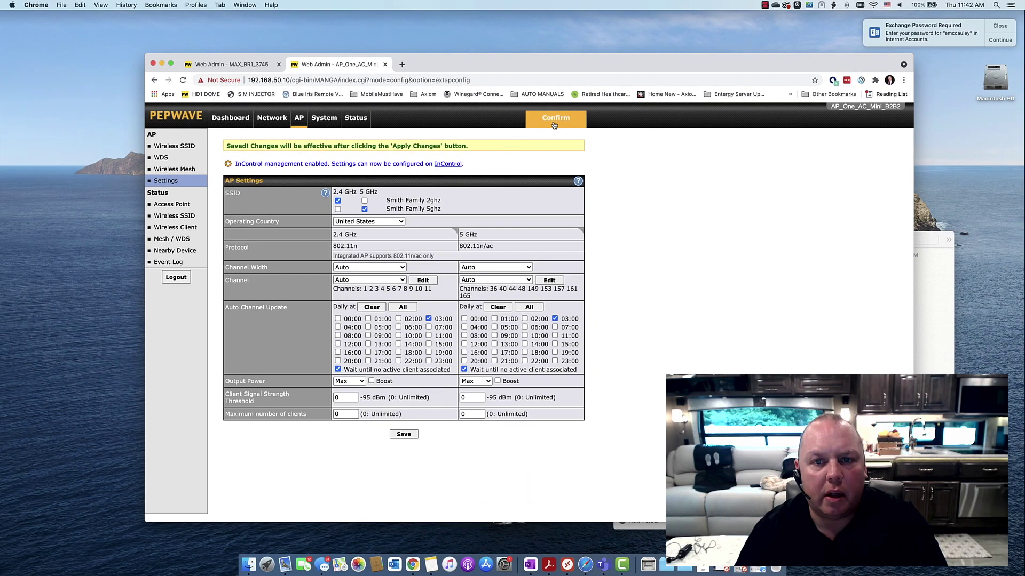
pyautogui.click(554, 120)
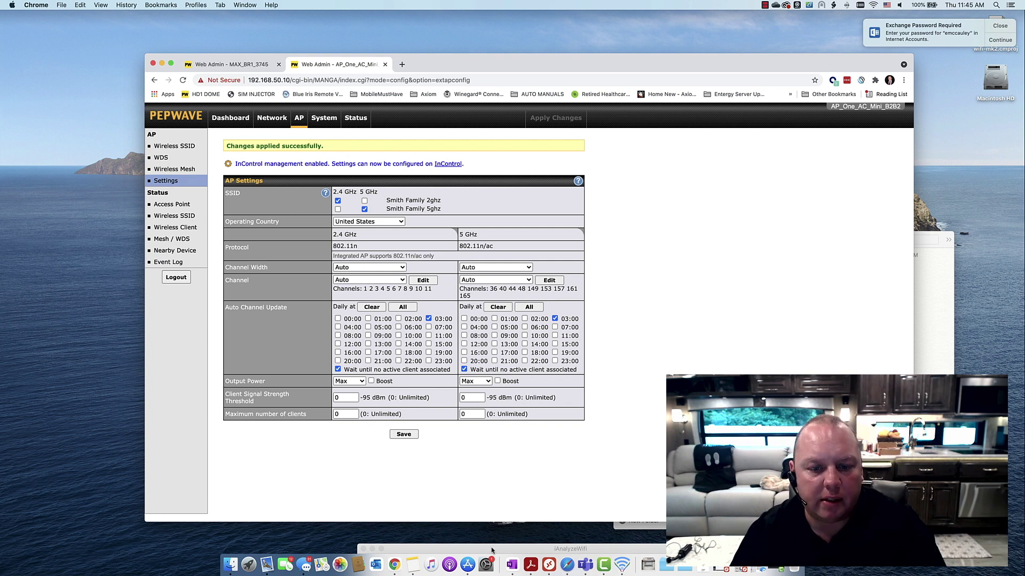
pyautogui.moveTo(492, 550); pyautogui.dragTo(480, 225)
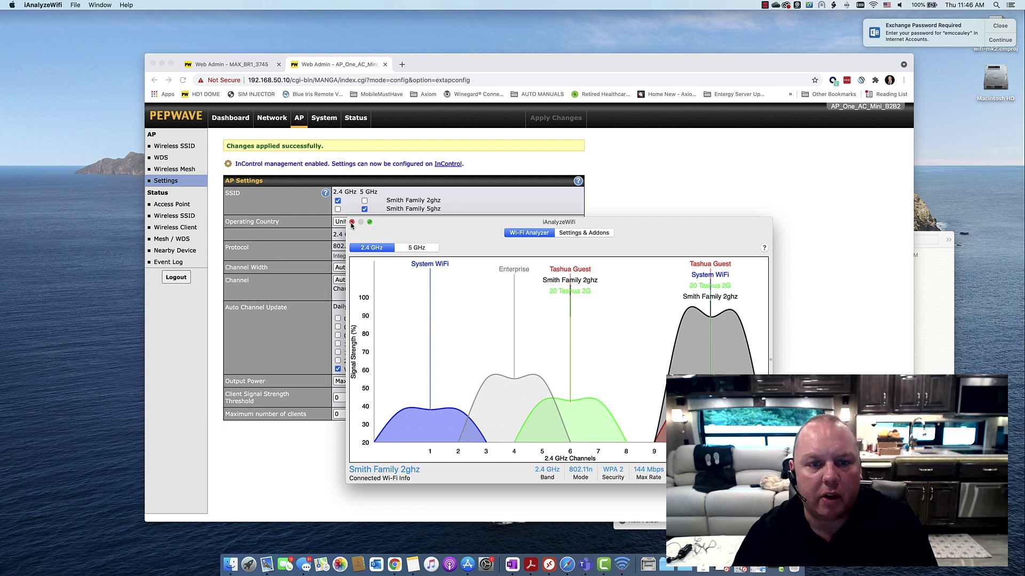
pyautogui.click(351, 222)
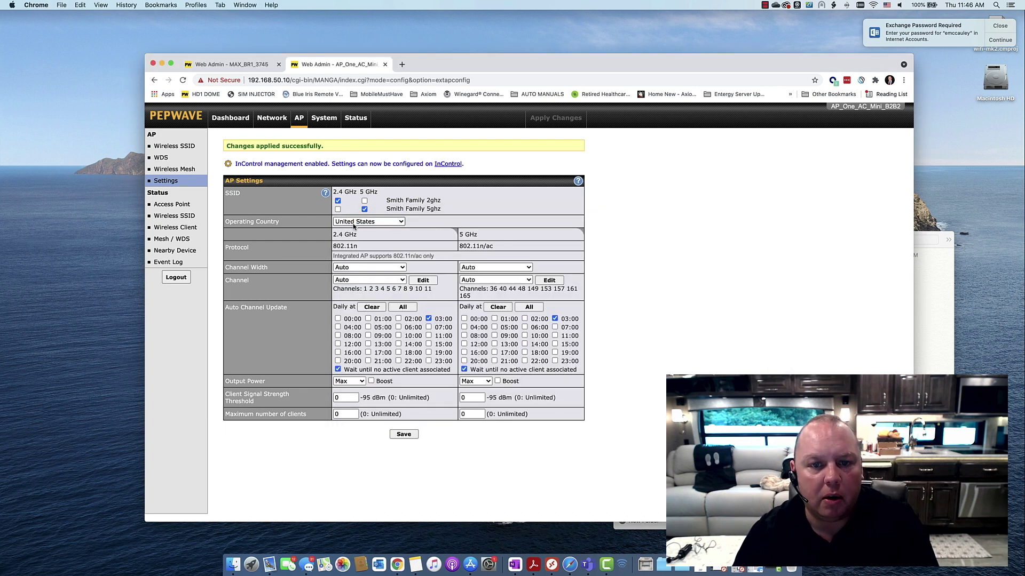
pyautogui.click(873, 6)
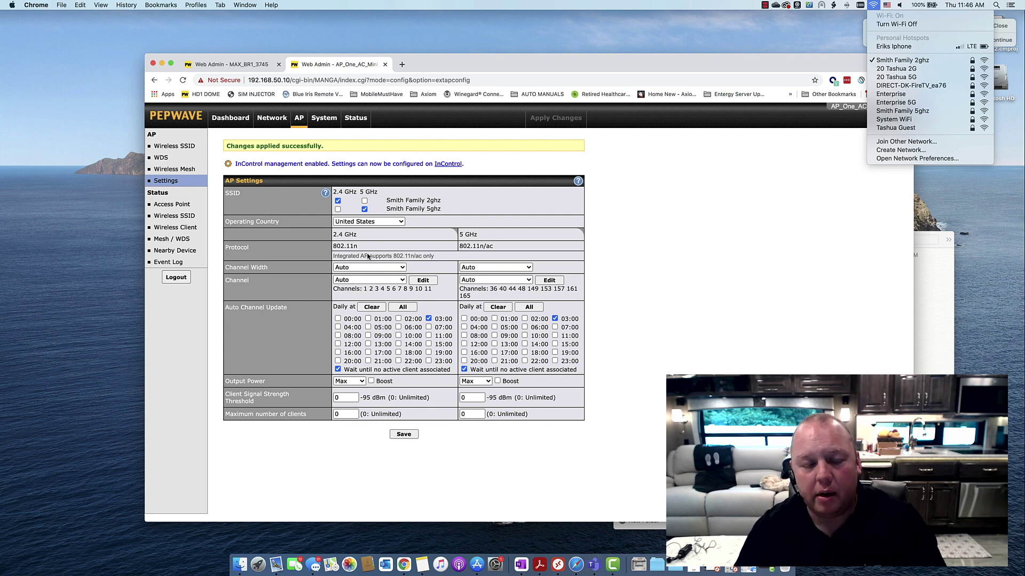
pyautogui.click(365, 267)
pyautogui.click(365, 268)
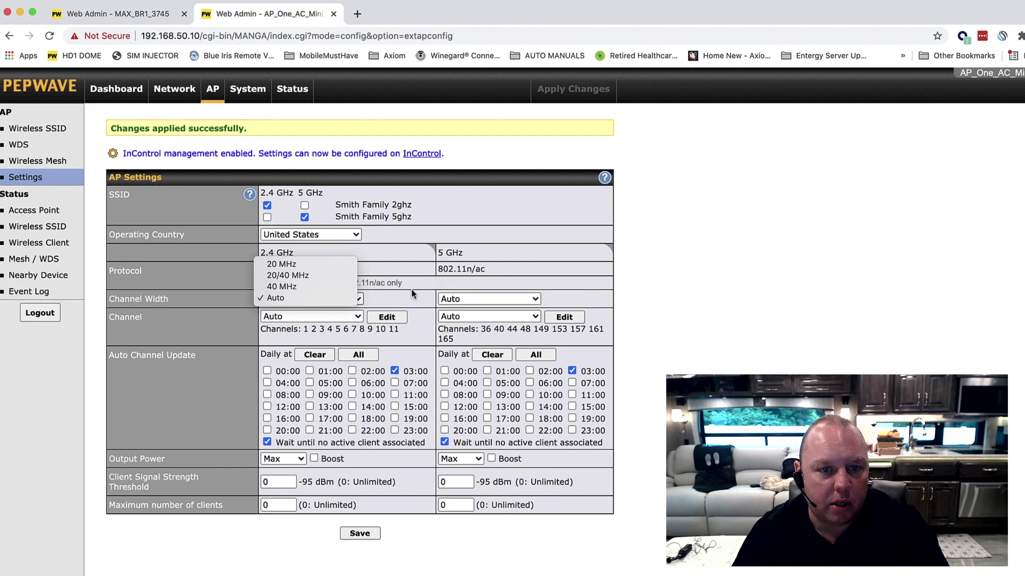
pyautogui.click(357, 288)
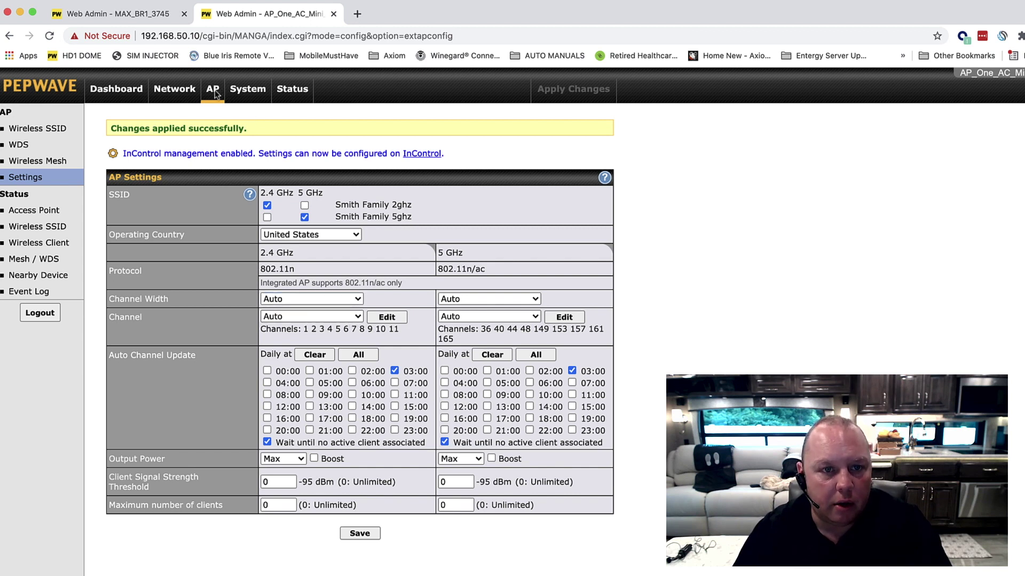
# Review the 2.4 GHz channel and 5 GHz width and channel options without changing them.
pyautogui.click(327, 319)
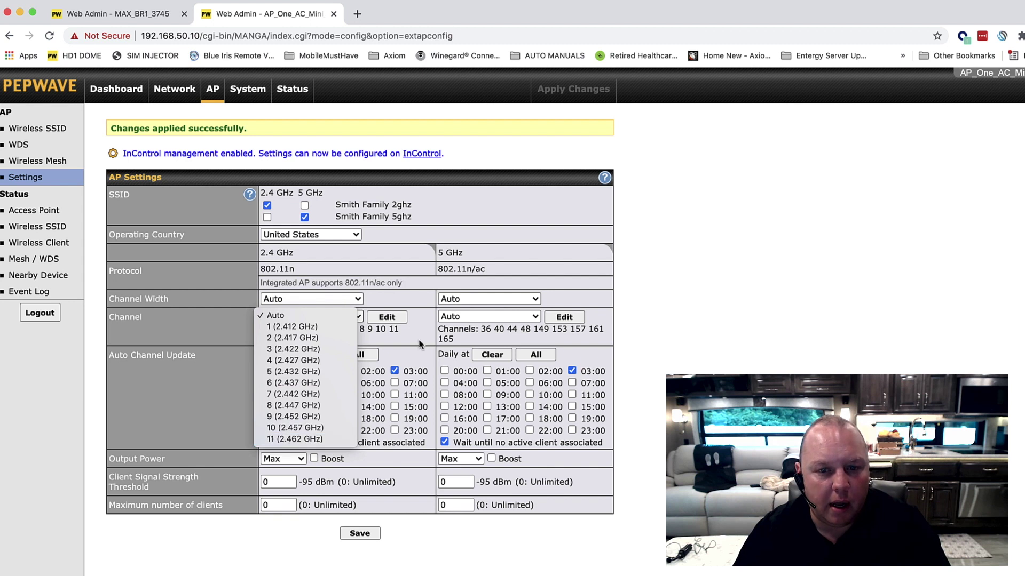
pyautogui.click(473, 305)
pyautogui.click(490, 300)
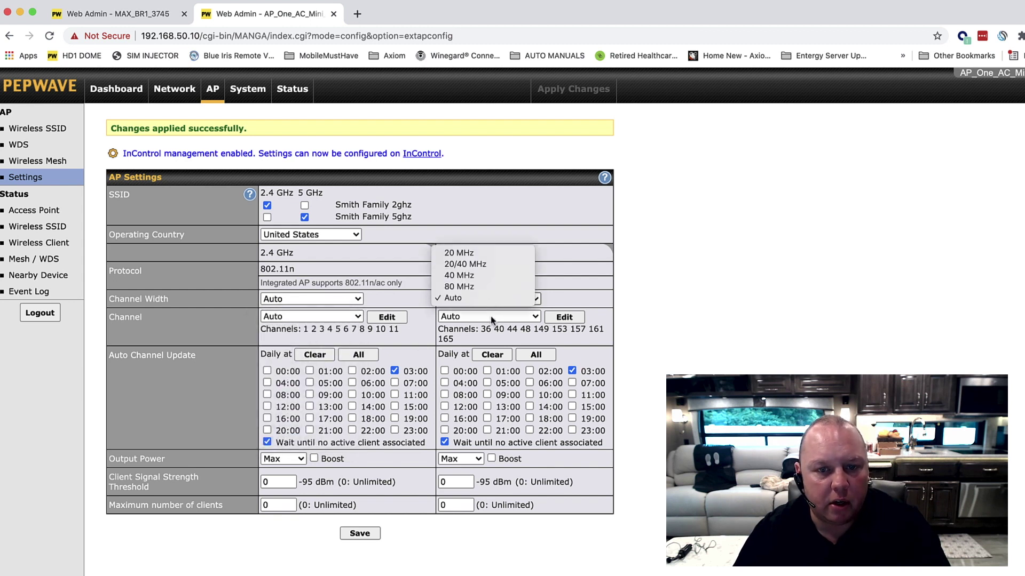
pyautogui.click(495, 320)
pyautogui.click(503, 320)
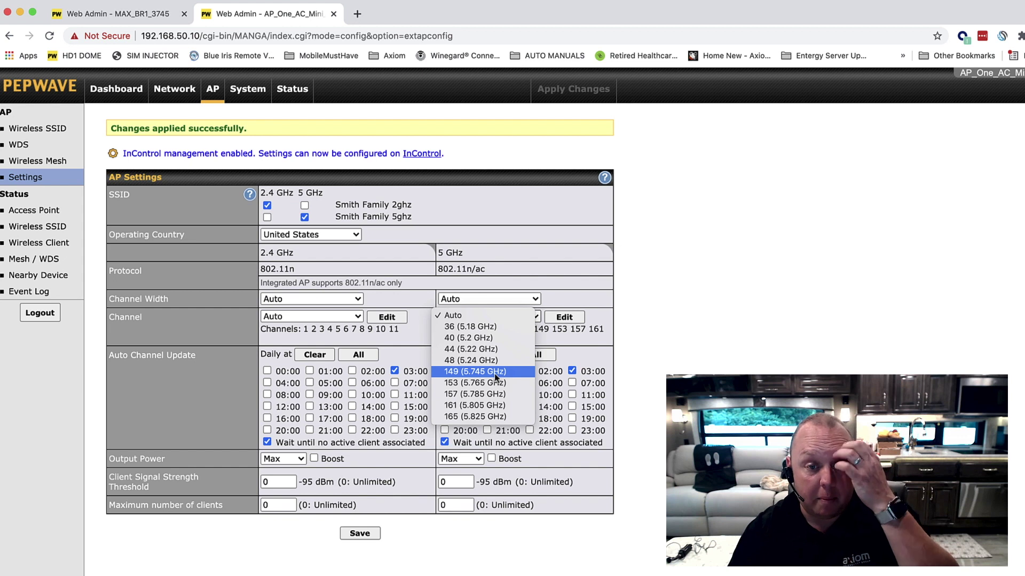
pyautogui.click(406, 320)
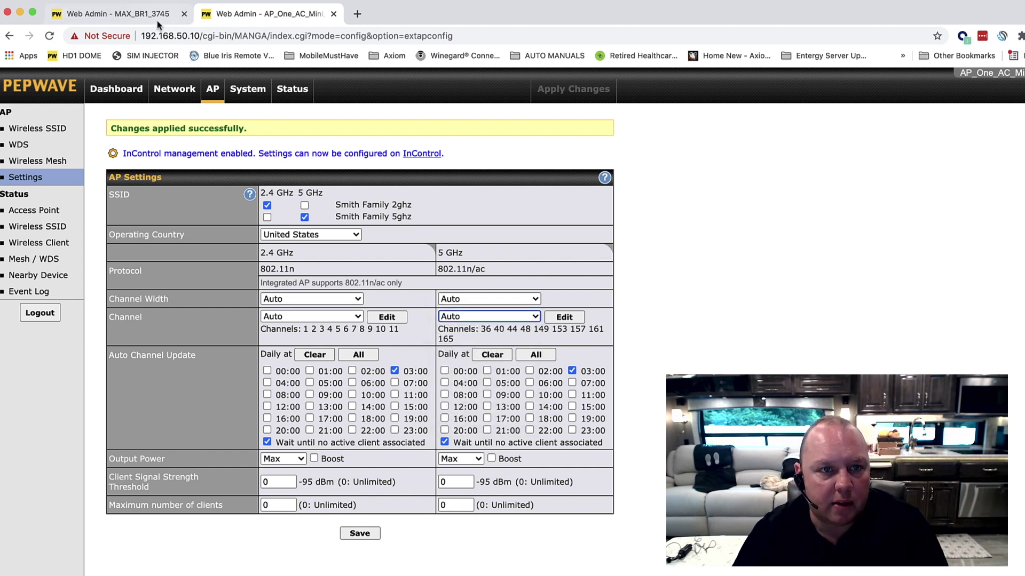
# Keep the 2.4 GHz width on Auto and set the 2.4 GHz channel to 1 (2.412 GHz).
pyautogui.click(331, 300)
pyautogui.click(330, 299)
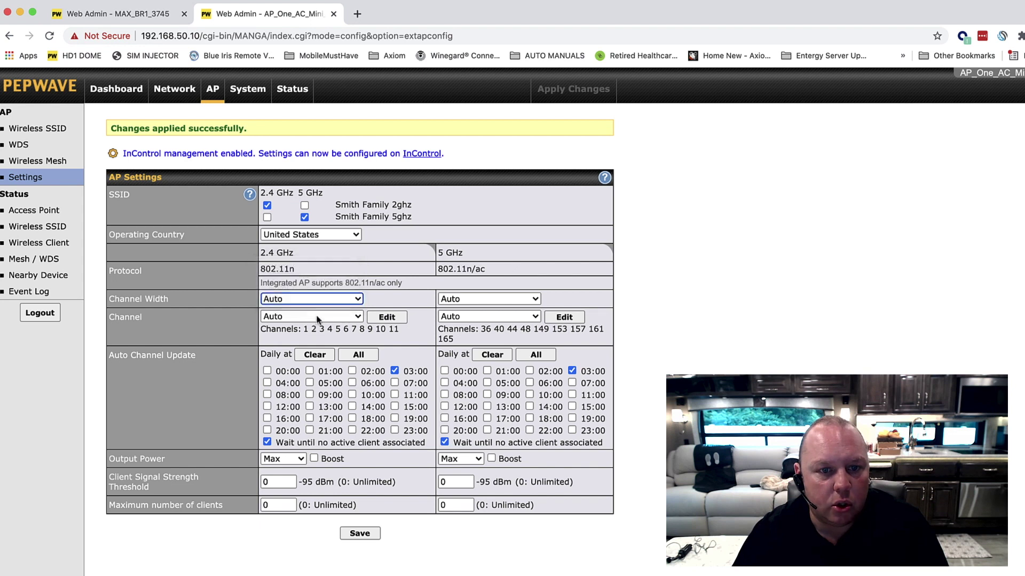
pyautogui.click(310, 317)
pyautogui.click(305, 330)
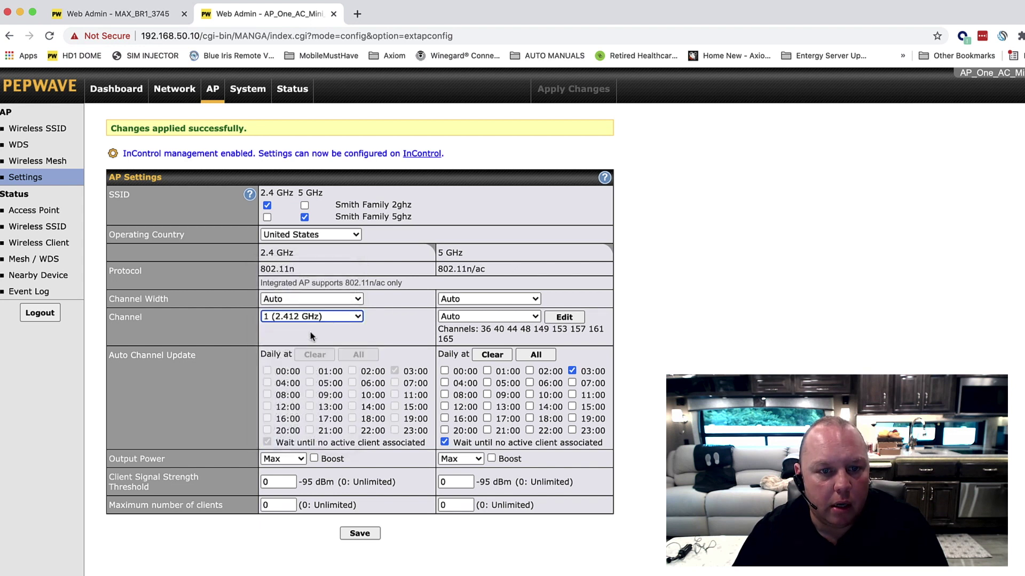
pyautogui.click(146, 16)
# On the MAX BR1, open AP Settings and set the 2.4 GHz channel to 6 (2.437 GHz).
pyautogui.click(380, 94)
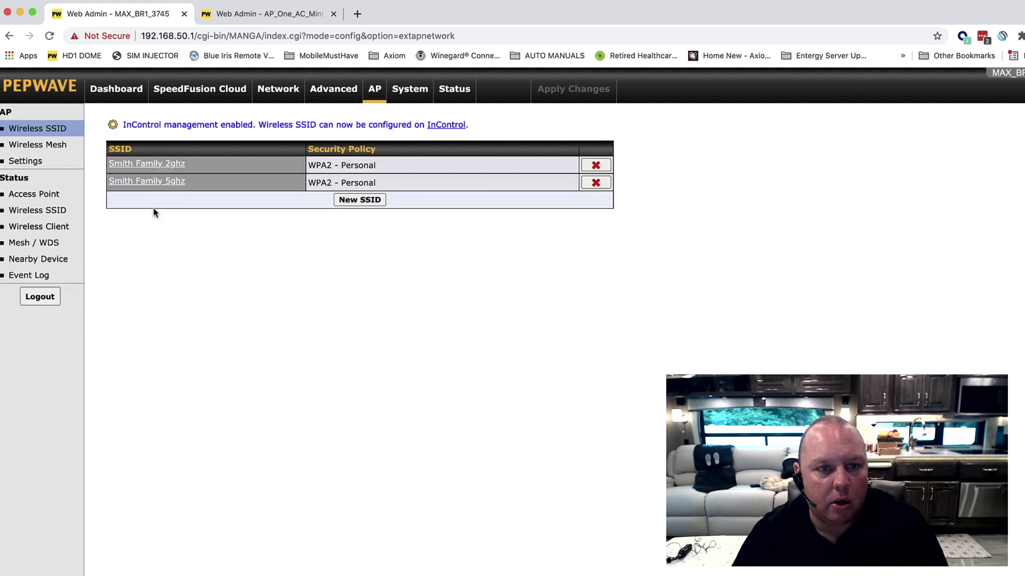
pyautogui.click(19, 162)
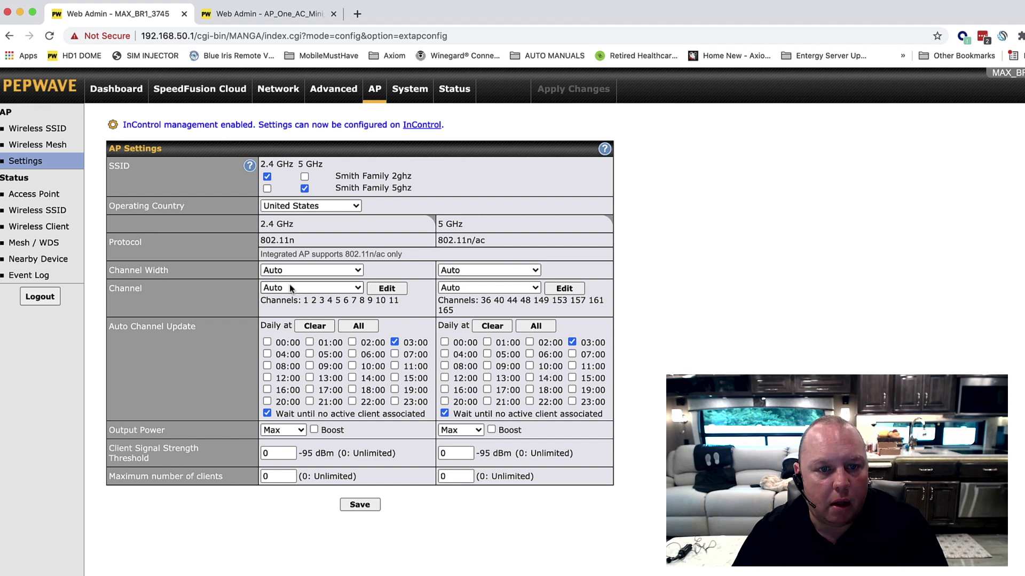
pyautogui.click(273, 289)
pyautogui.click(299, 355)
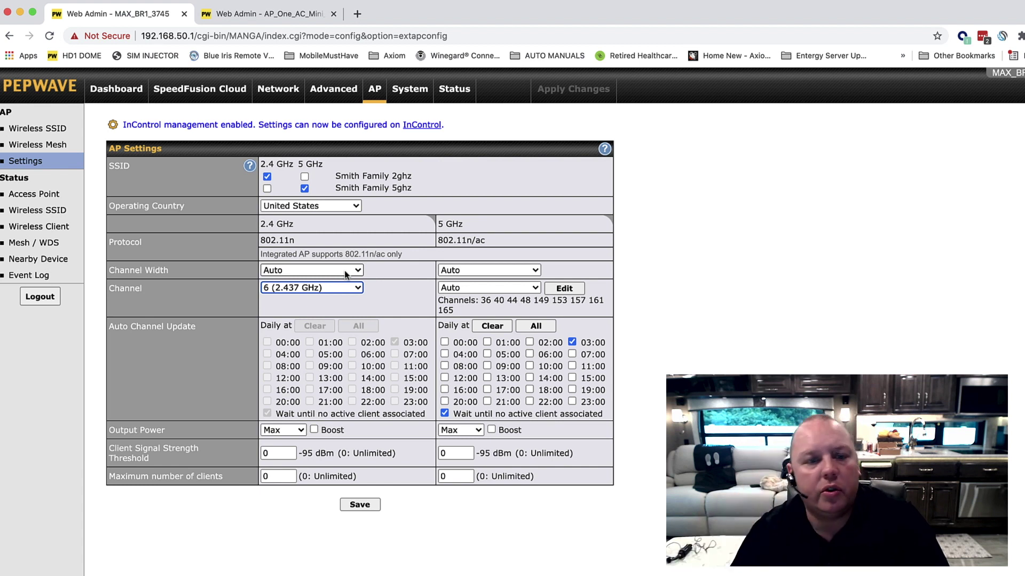
pyautogui.click(345, 270)
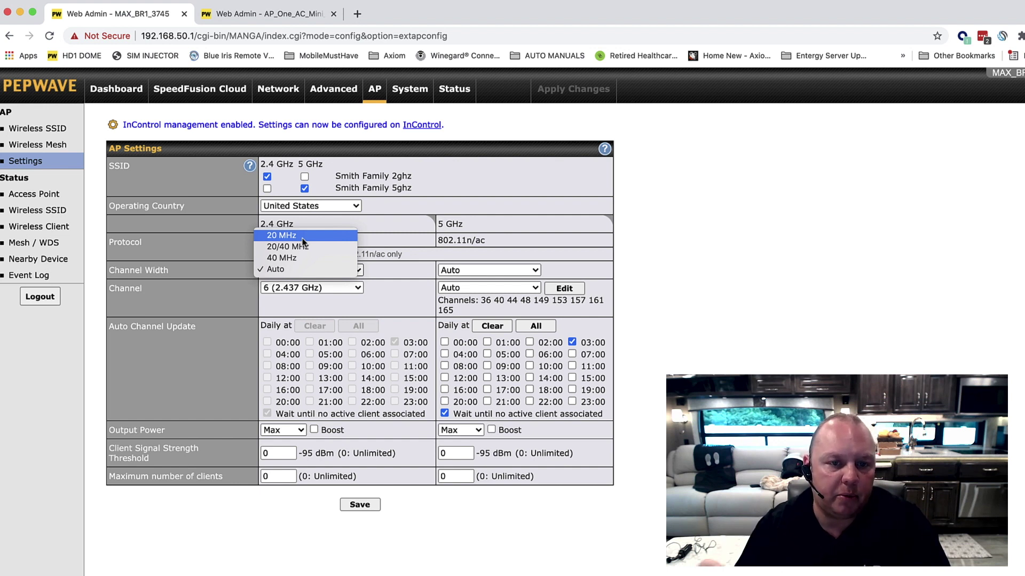
# Choose 20 MHz in both the 2.4 GHz and 5 GHz Channel Width dropdowns on the MAX BR1.
pyautogui.click(302, 238)
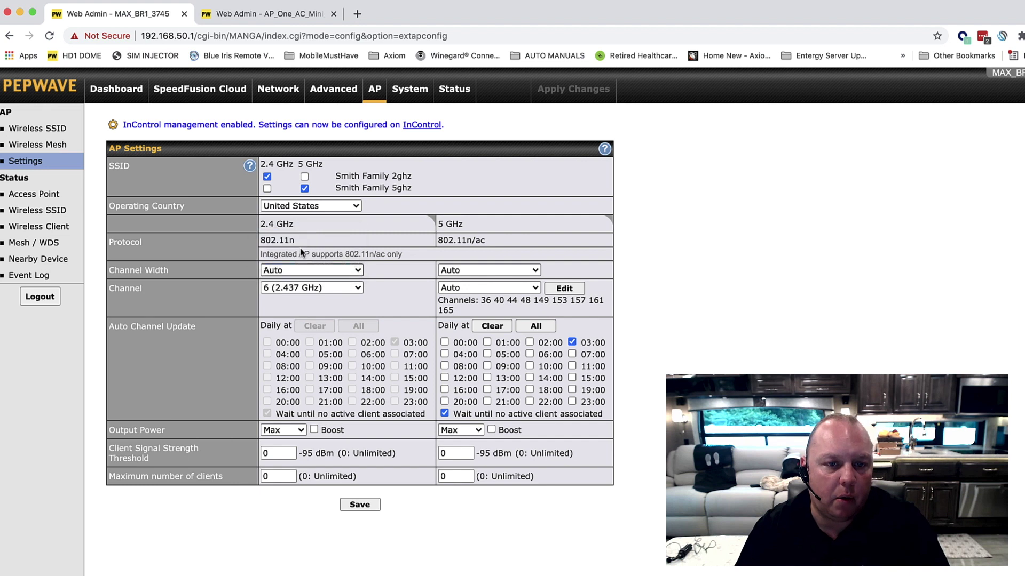
pyautogui.click(475, 270)
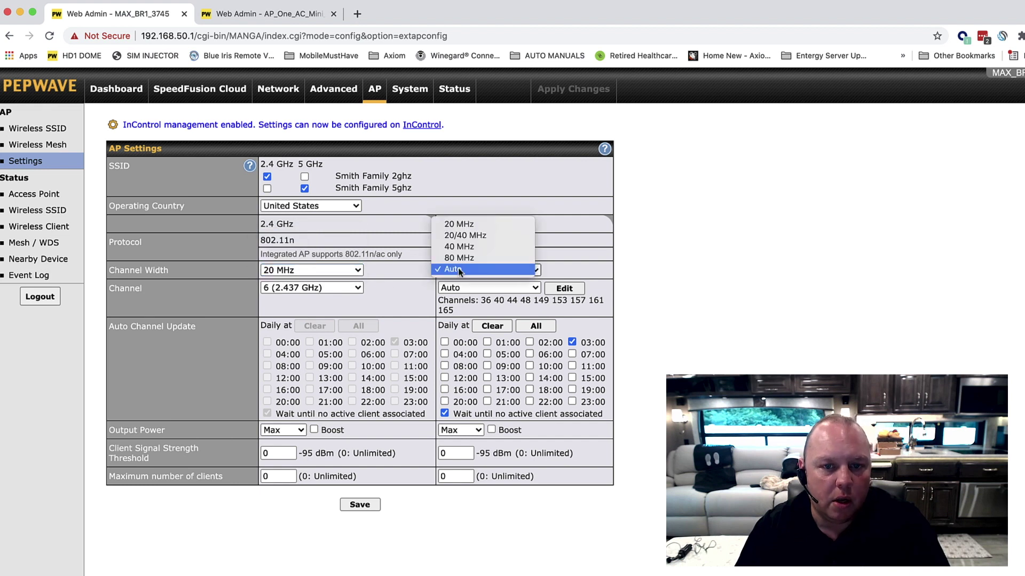
pyautogui.click(475, 225)
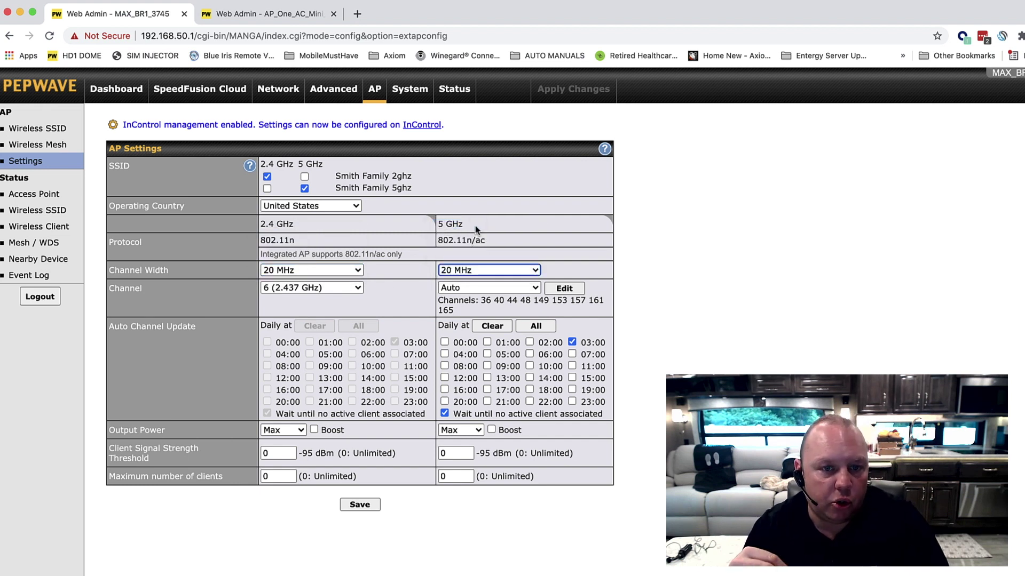
pyautogui.click(299, 270)
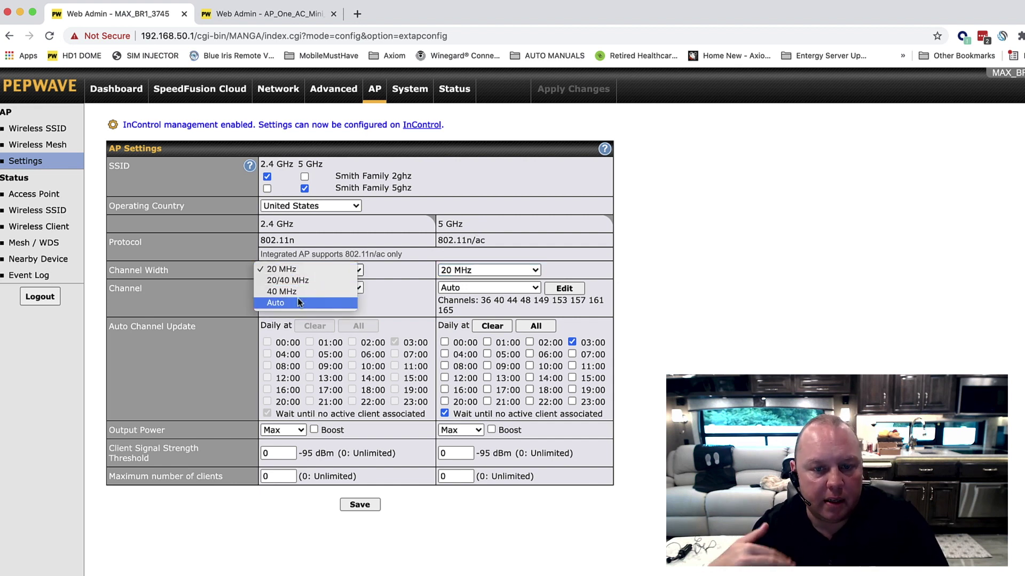
pyautogui.click(312, 269)
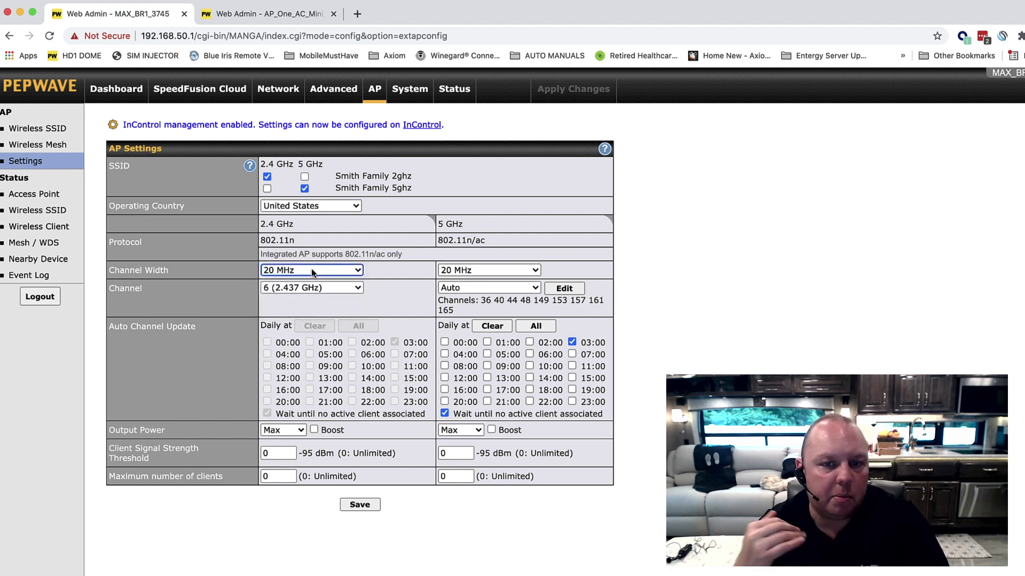